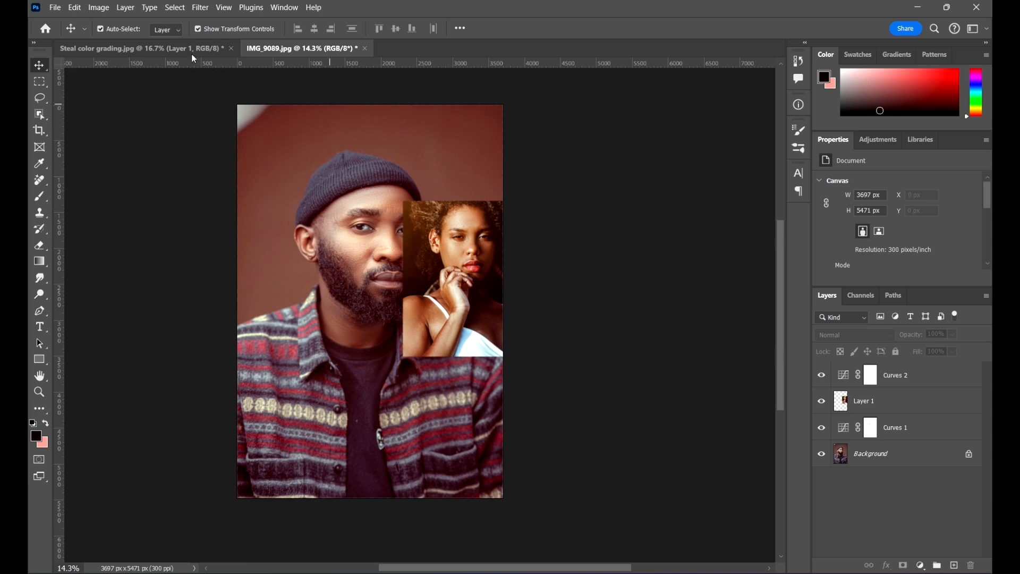
Try to open the original IMG_9089 portrait while its edited version is already open
{"action": "left_click", "coordinate": [55, 8]}
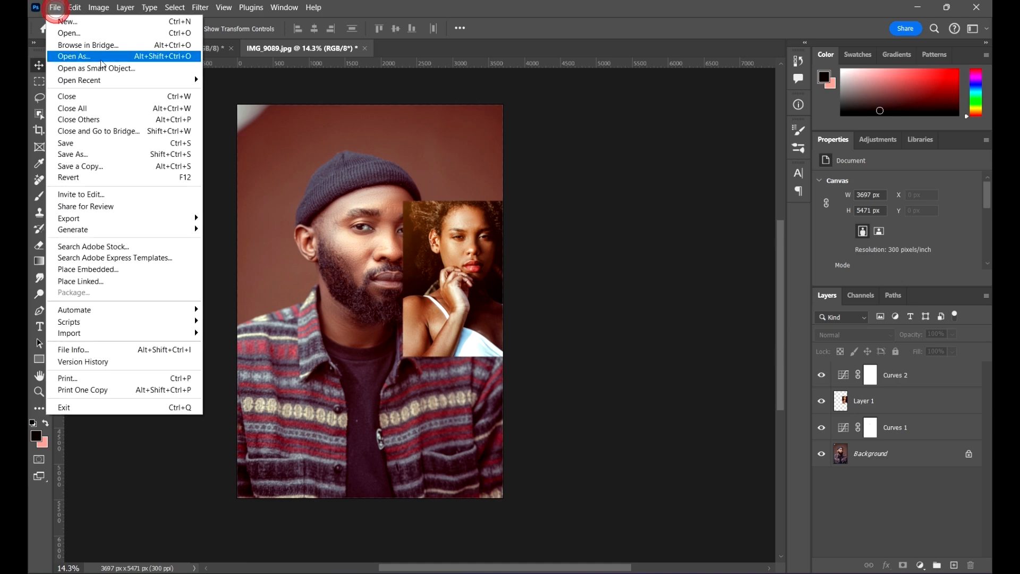
{"action": "left_click", "coordinate": [109, 34]}
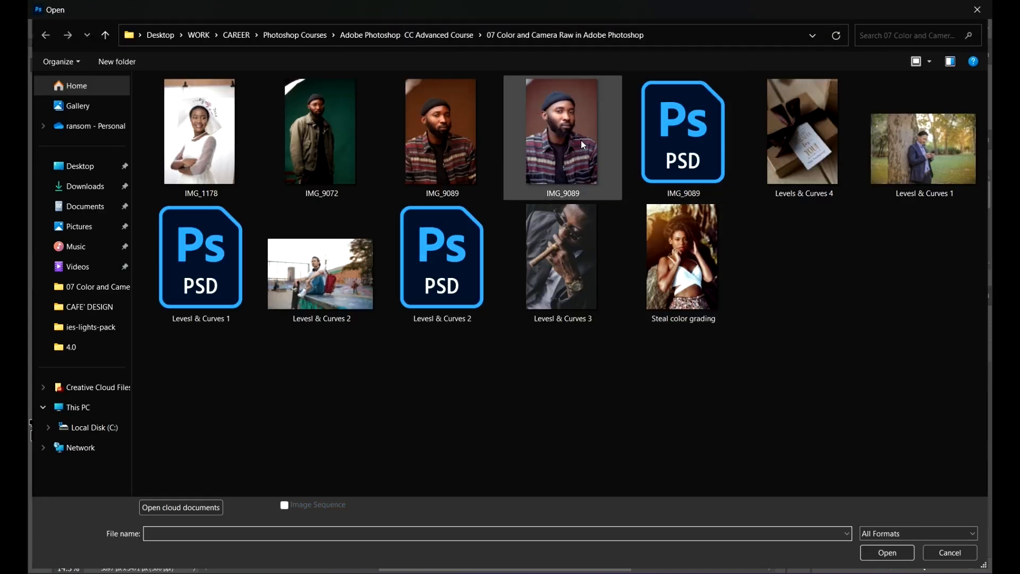
{"action": "left_click", "coordinate": [579, 139]}
{"action": "left_click", "coordinate": [893, 551]}
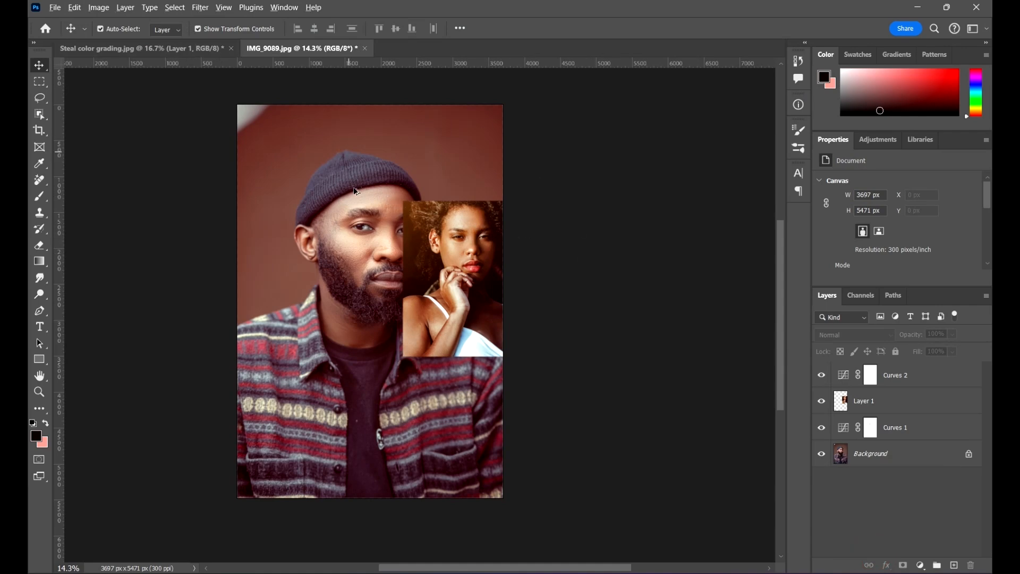
{"action": "scroll", "coordinate": [355, 217], "scroll_direction": "up", "scroll_amount": 11}
{"action": "scroll", "coordinate": [378, 214], "scroll_direction": "down", "scroll_amount": 7}
{"action": "scroll", "coordinate": [381, 215], "scroll_direction": "down", "scroll_amount": 3}
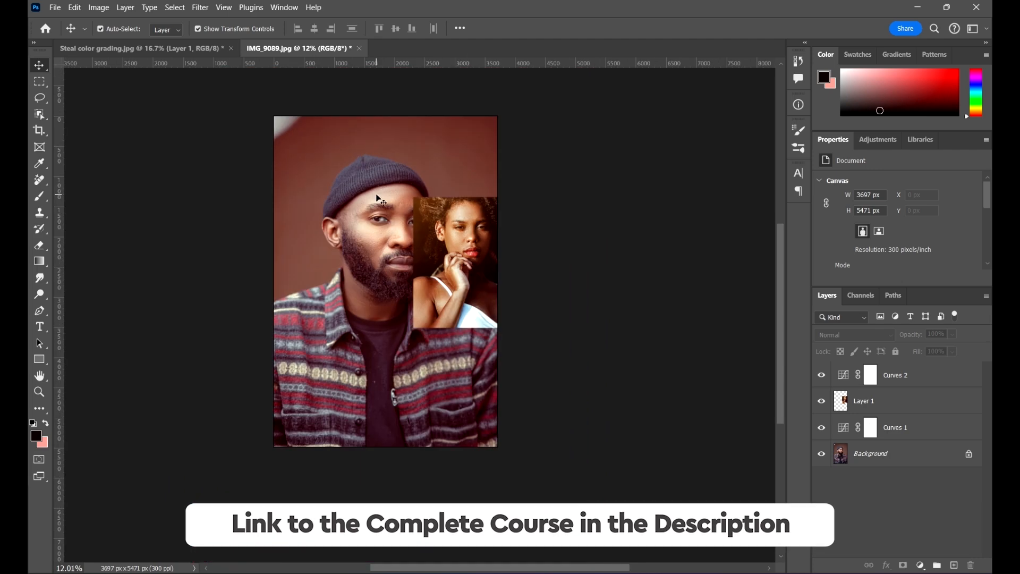
{"action": "scroll", "coordinate": [377, 125], "scroll_direction": "up", "scroll_amount": 1}
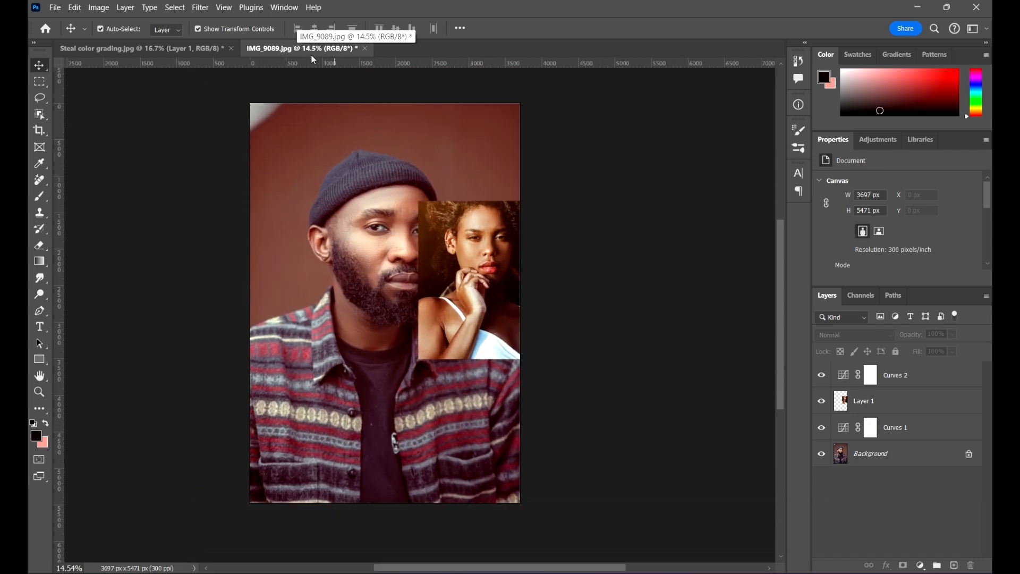
{"action": "left_click", "coordinate": [470, 259]}
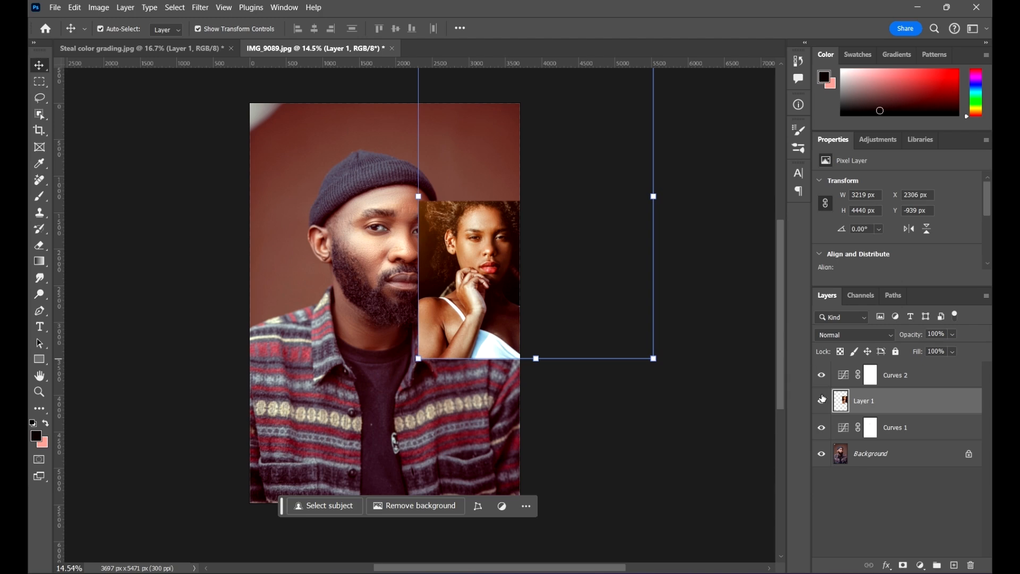
{"action": "left_click", "coordinate": [714, 402]}
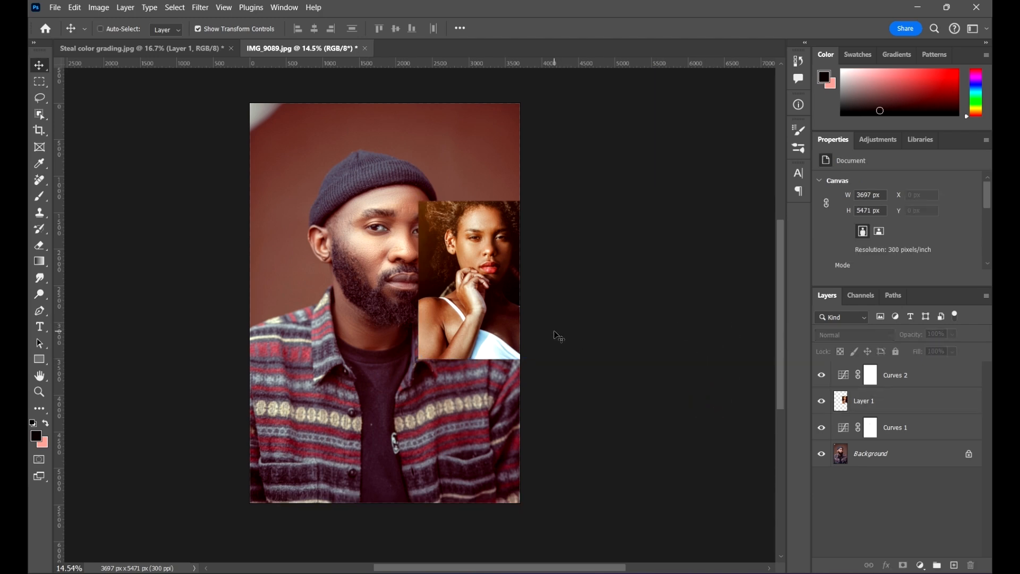
Save the layered portrait document as Color Grading Steal in Photoshop format and close it
{"action": "key", "text": "ctrl+shift+s"}
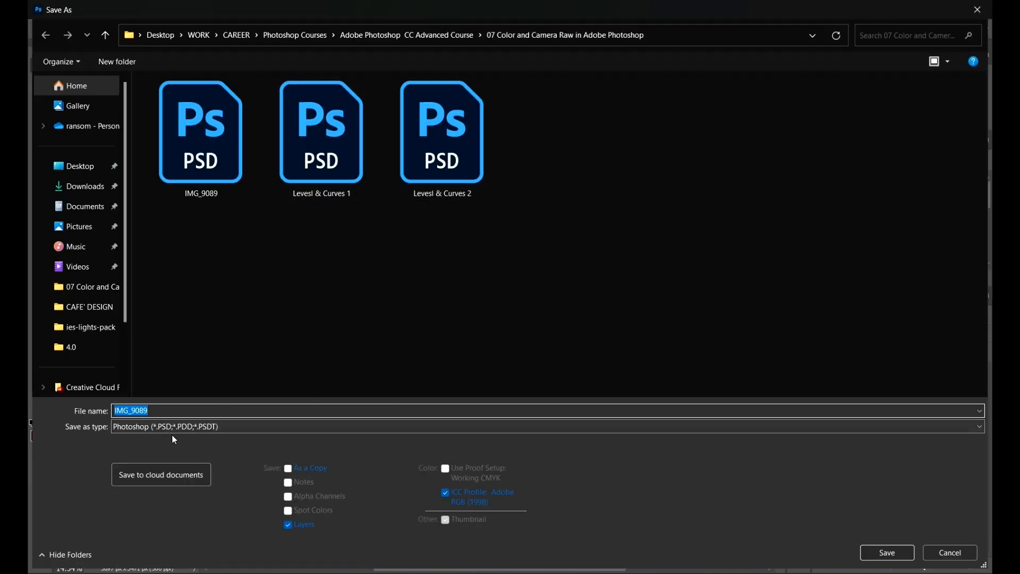
{"action": "type", "text": "Col"}
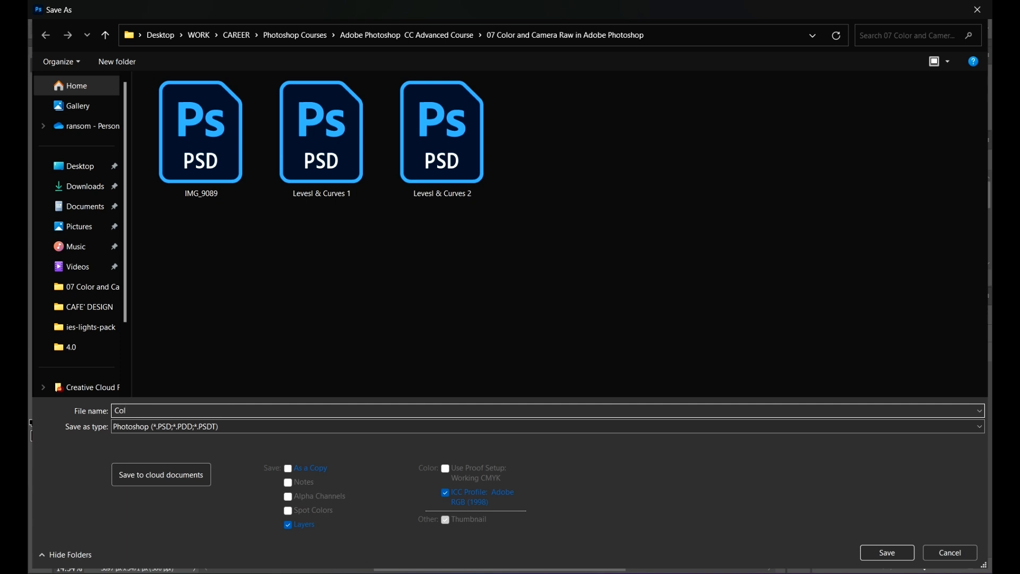
{"action": "type", "text": "or Grading Steal"}
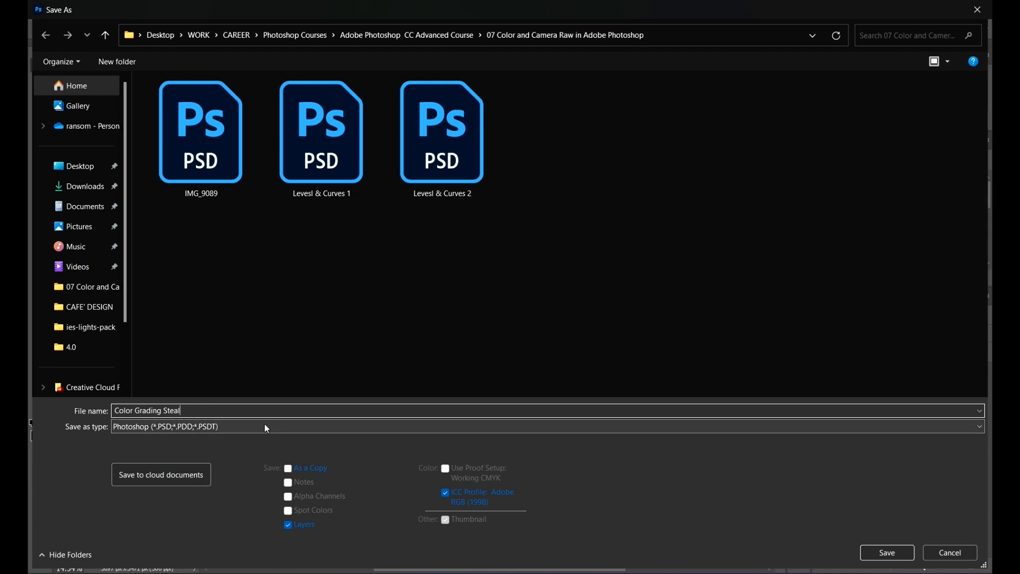
{"action": "left_click", "coordinate": [895, 553]}
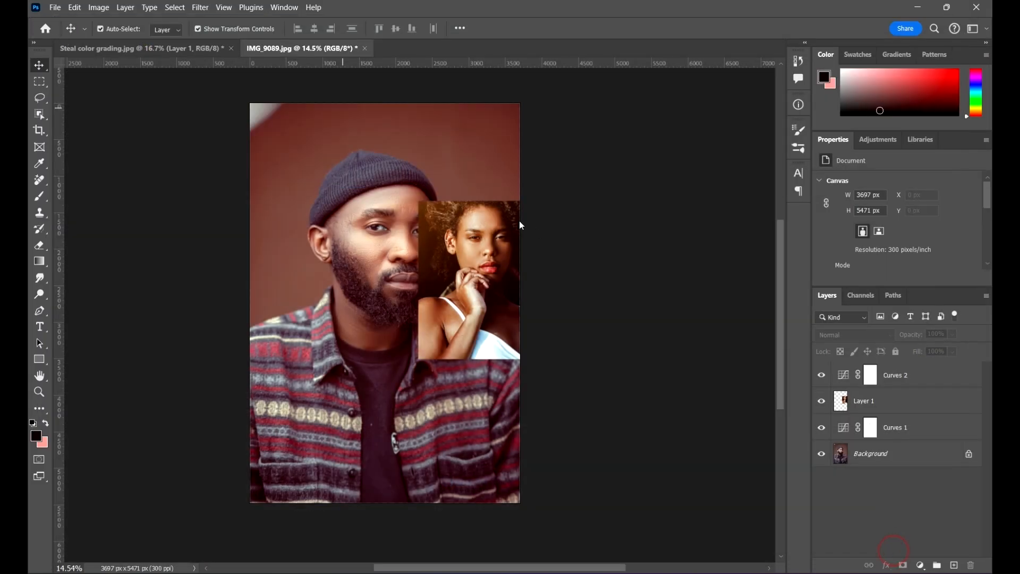
{"action": "left_click", "coordinate": [645, 161]}
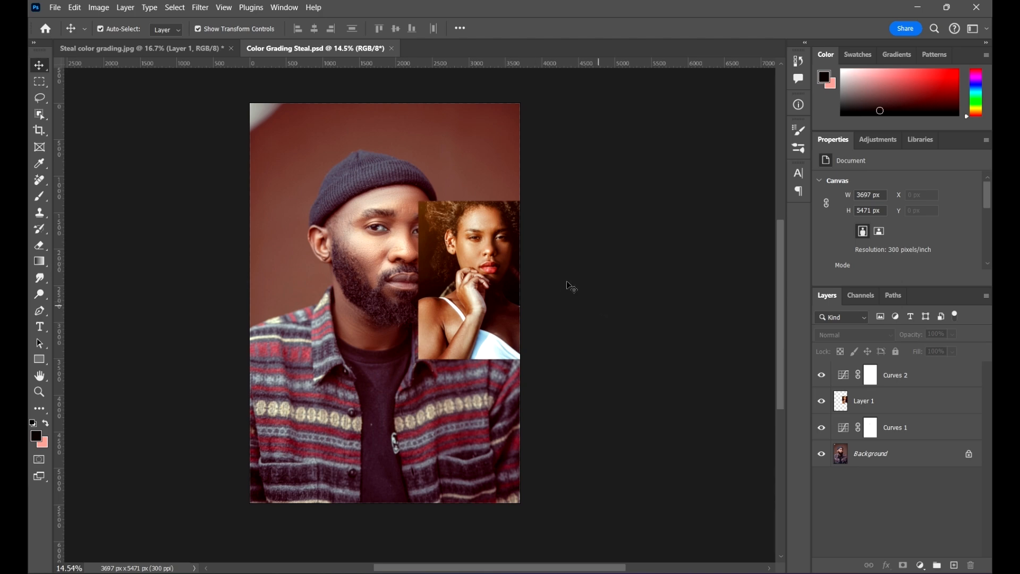
{"action": "left_click", "coordinate": [392, 48]}
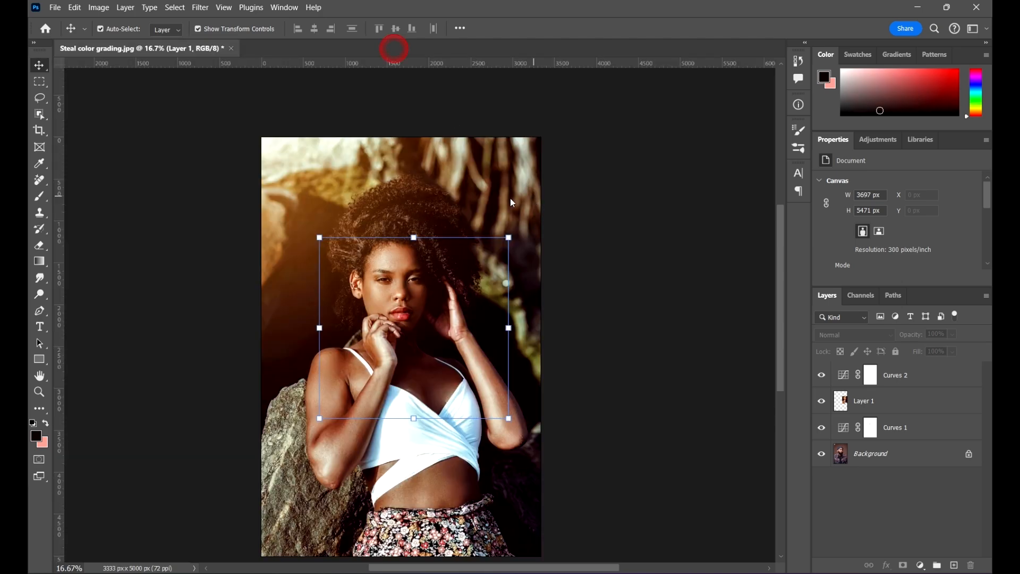
Open the unedited IMG_9089 portrait of the man in the beanie and fit it in view
{"action": "left_click", "coordinate": [74, 8]}
{"action": "mouse_move", "coordinate": [50, 6]}
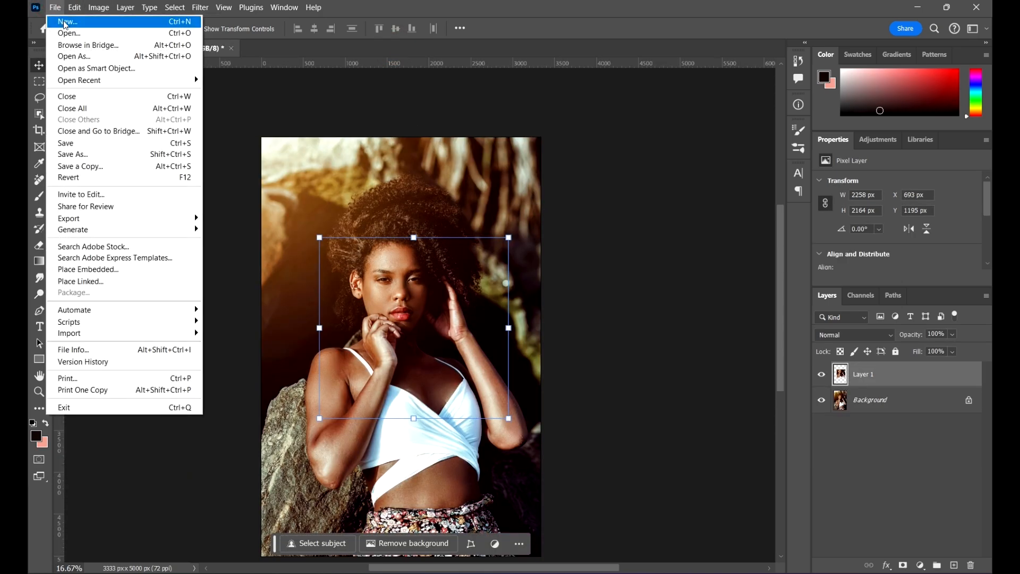
{"action": "left_click", "coordinate": [58, 32]}
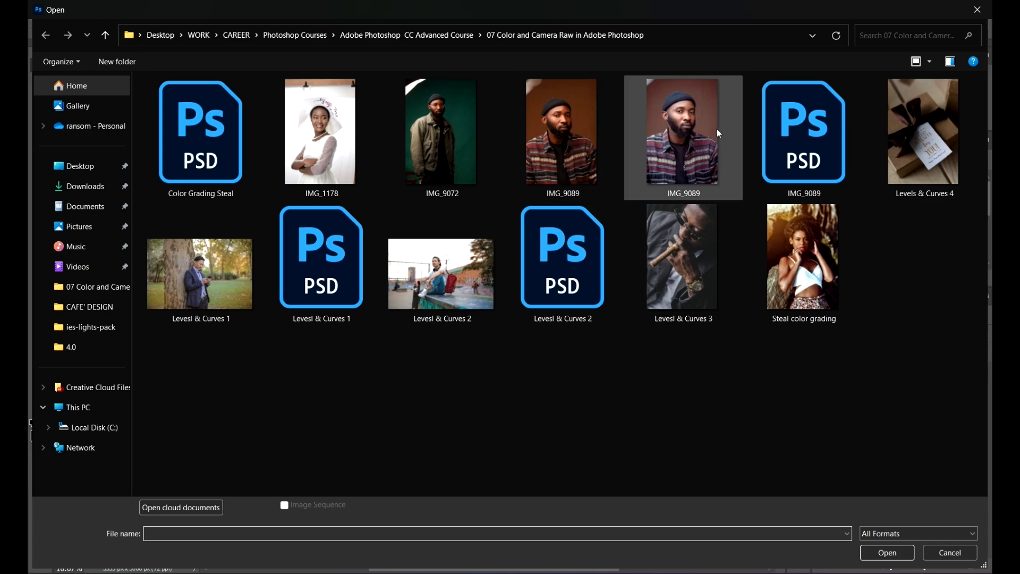
{"action": "left_click", "coordinate": [629, 159]}
{"action": "left_click", "coordinate": [895, 558]}
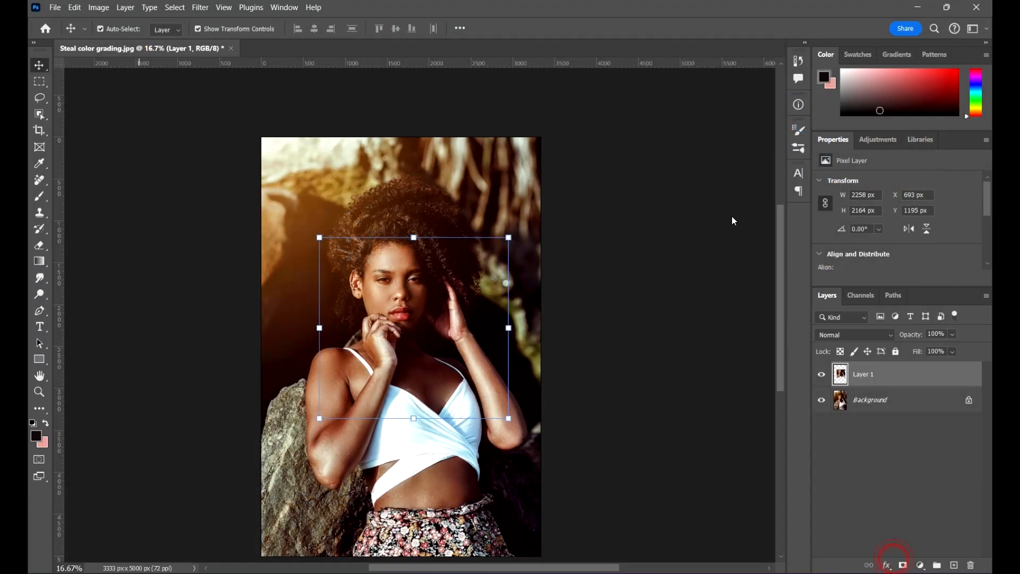
{"action": "scroll", "coordinate": [433, 206], "scroll_direction": "up", "scroll_amount": 3}
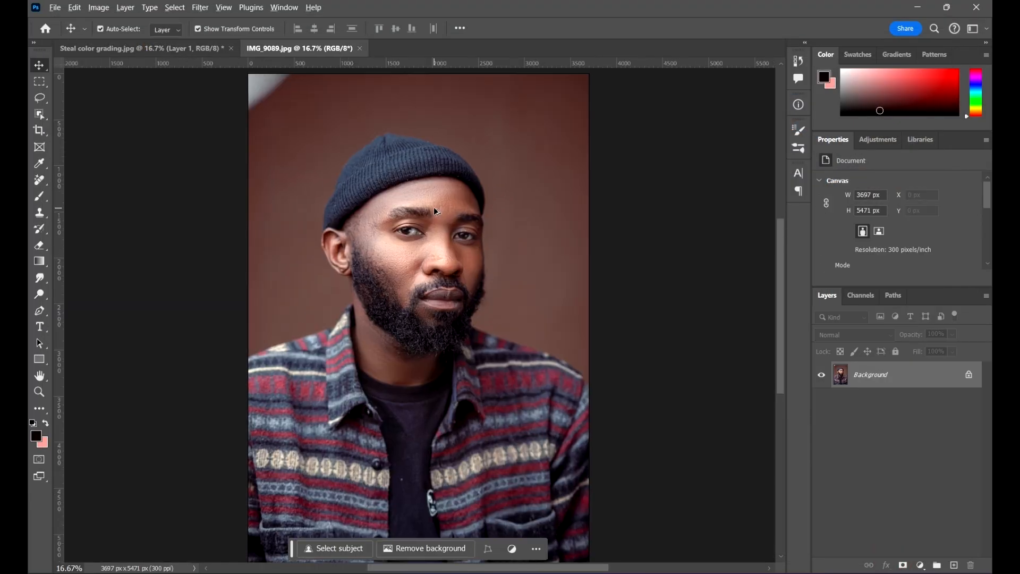
{"action": "scroll", "coordinate": [446, 209], "scroll_direction": "down", "scroll_amount": 4}
{"action": "left_click_drag", "start_coordinate": [616, 287], "coordinate": [563, 283]}
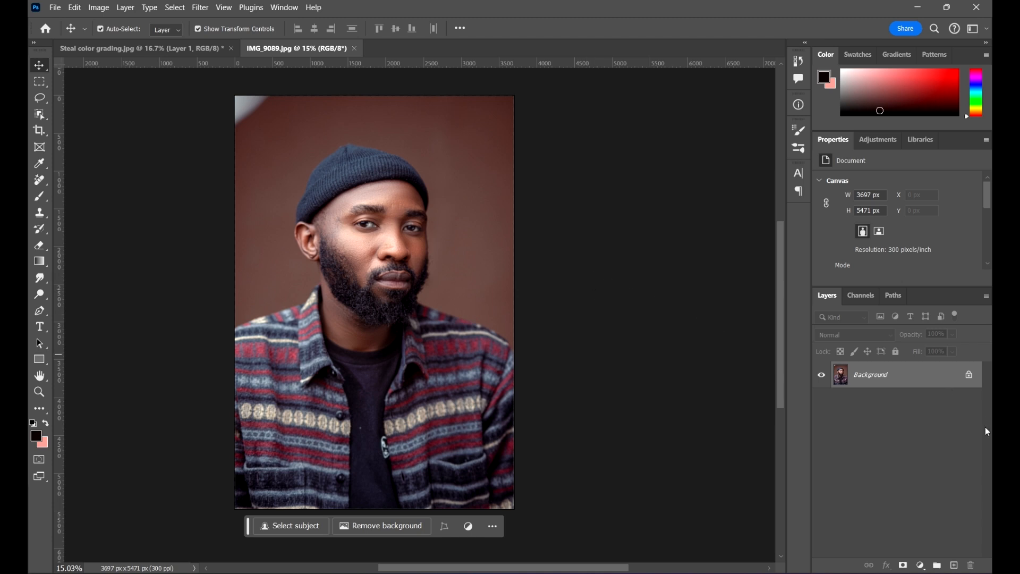
Add a Gradient Map adjustment layer above the portrait and set its blend mode to Soft Light
{"action": "left_click", "coordinate": [973, 443]}
{"action": "left_click", "coordinate": [920, 565]}
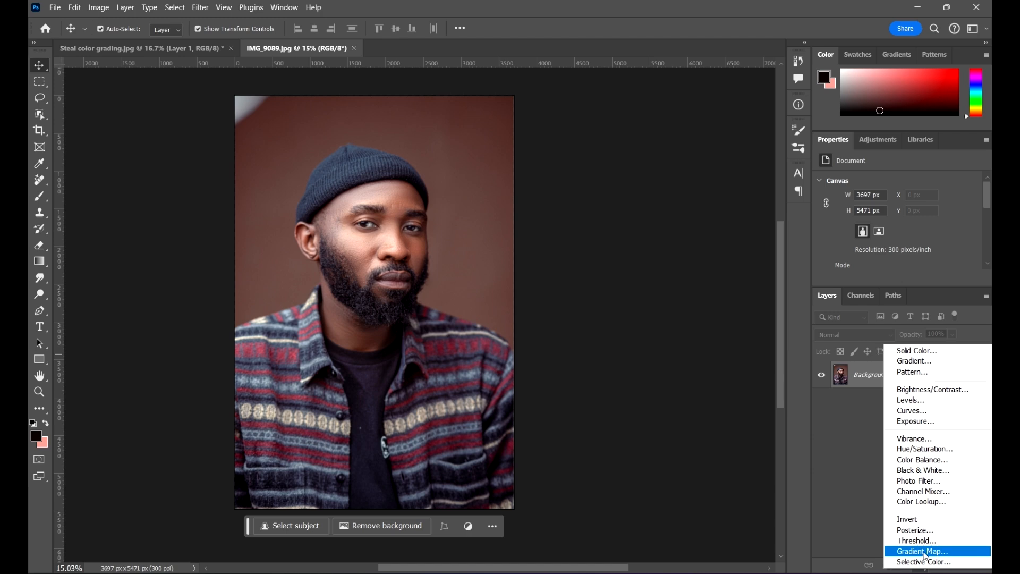
{"action": "left_click", "coordinate": [934, 551]}
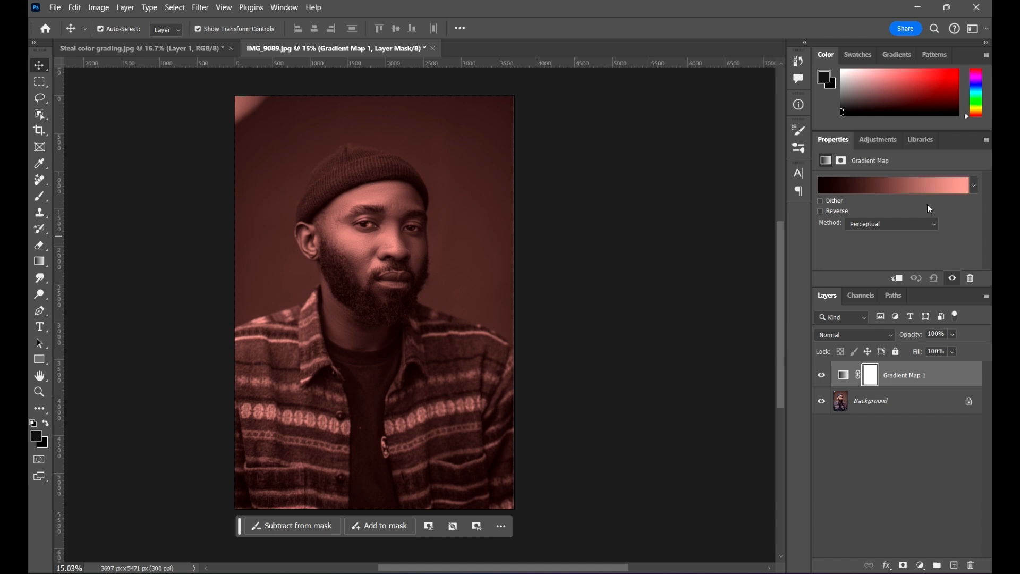
{"action": "left_click", "coordinate": [958, 376]}
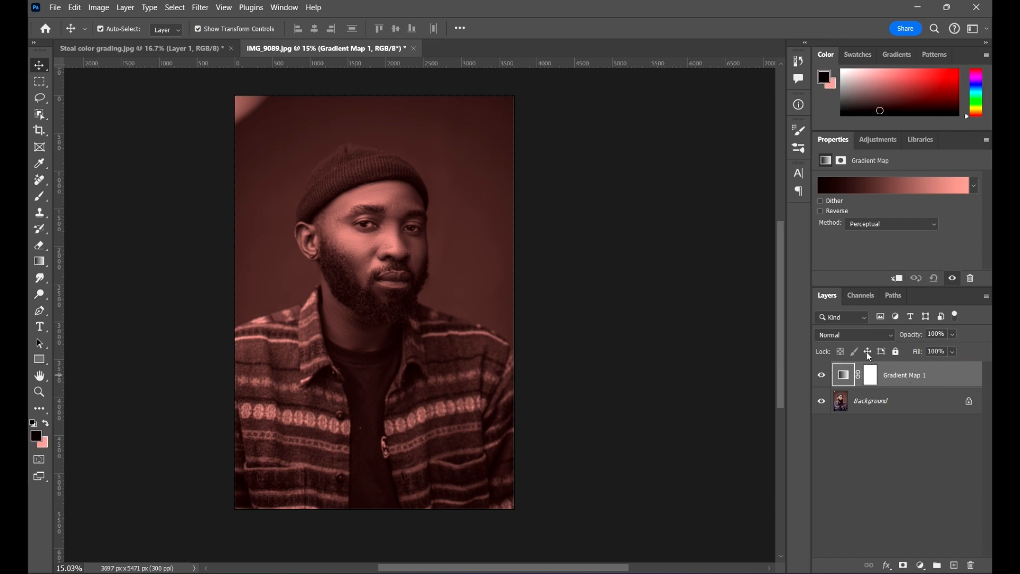
{"action": "left_click", "coordinate": [860, 335]}
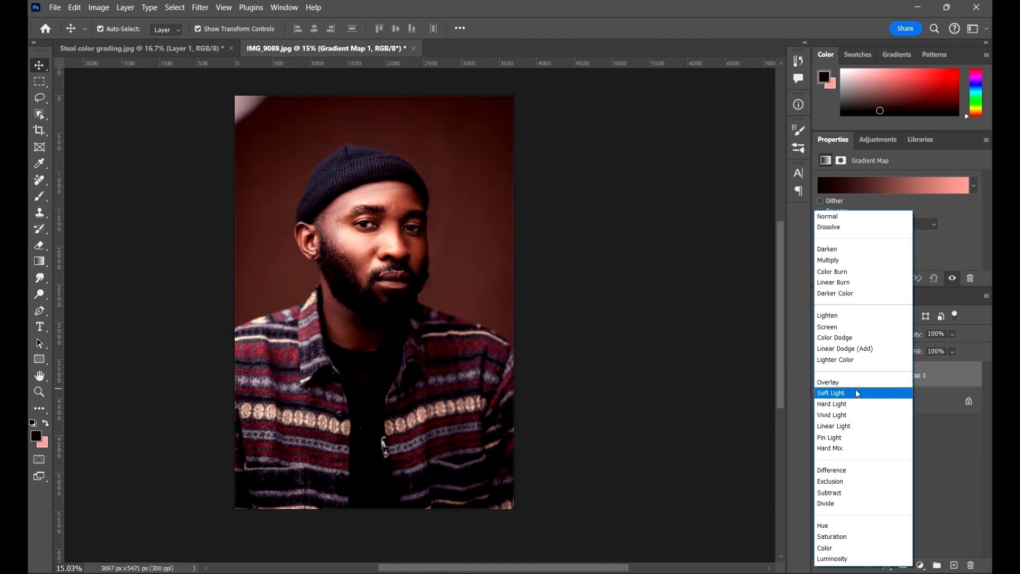
{"action": "left_click", "coordinate": [856, 394]}
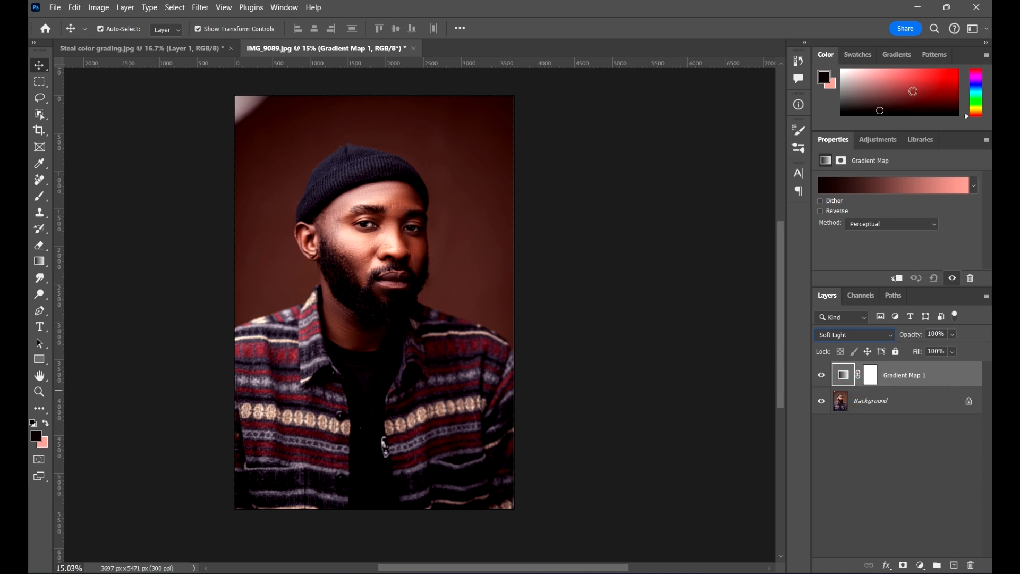
Open the Gradient Map's gradient for editing and change the gradient type to Noise
{"action": "left_click", "coordinate": [839, 374]}
{"action": "left_click", "coordinate": [898, 185]}
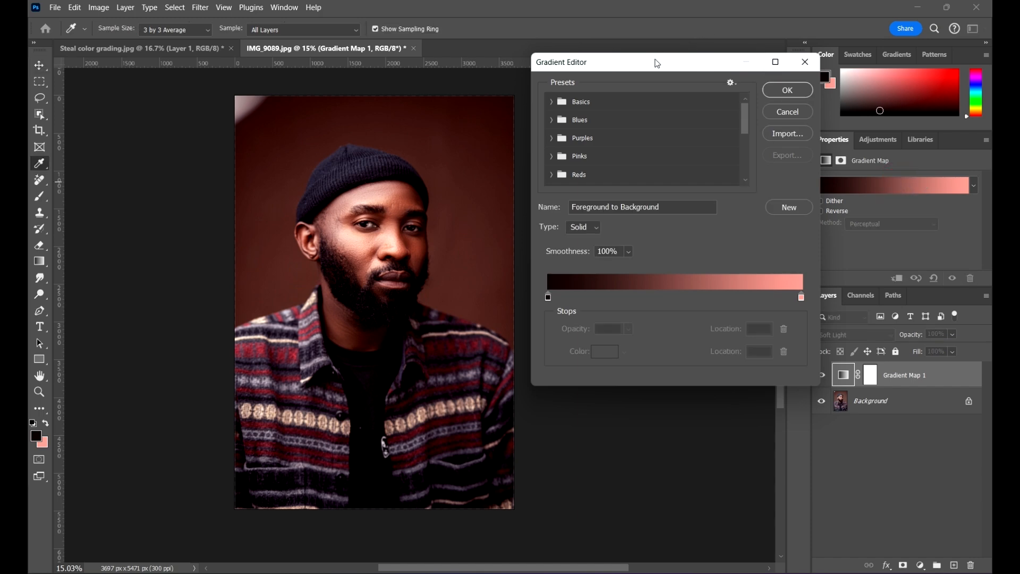
{"action": "left_click_drag", "start_coordinate": [663, 68], "coordinate": [693, 95]}
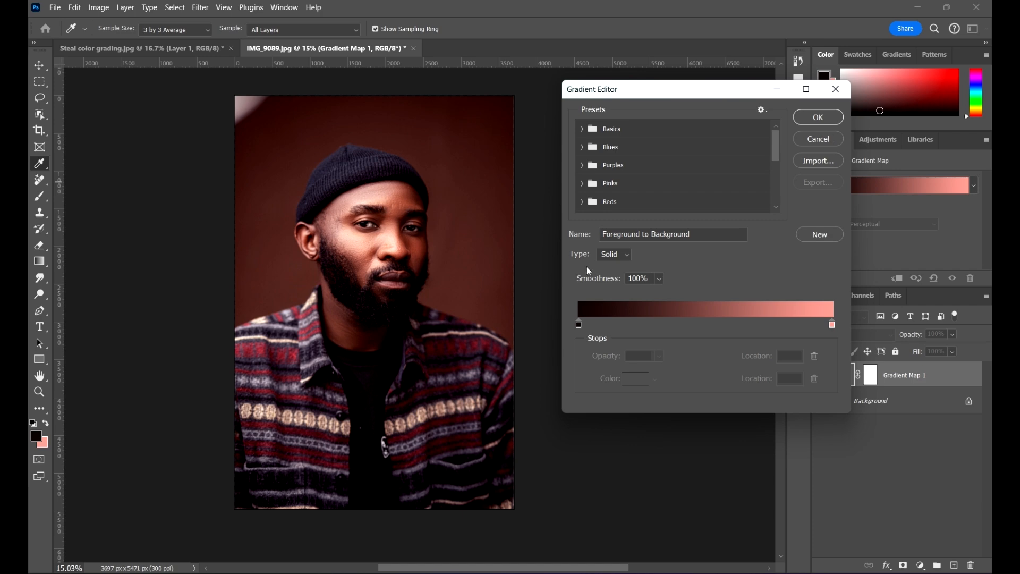
{"action": "left_click", "coordinate": [612, 255]}
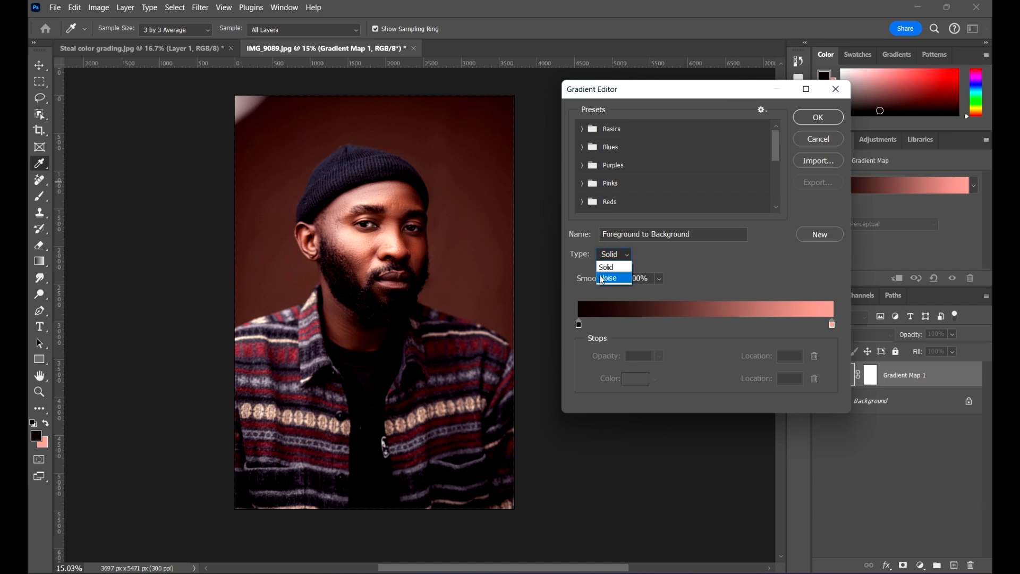
{"action": "left_click", "coordinate": [606, 280]}
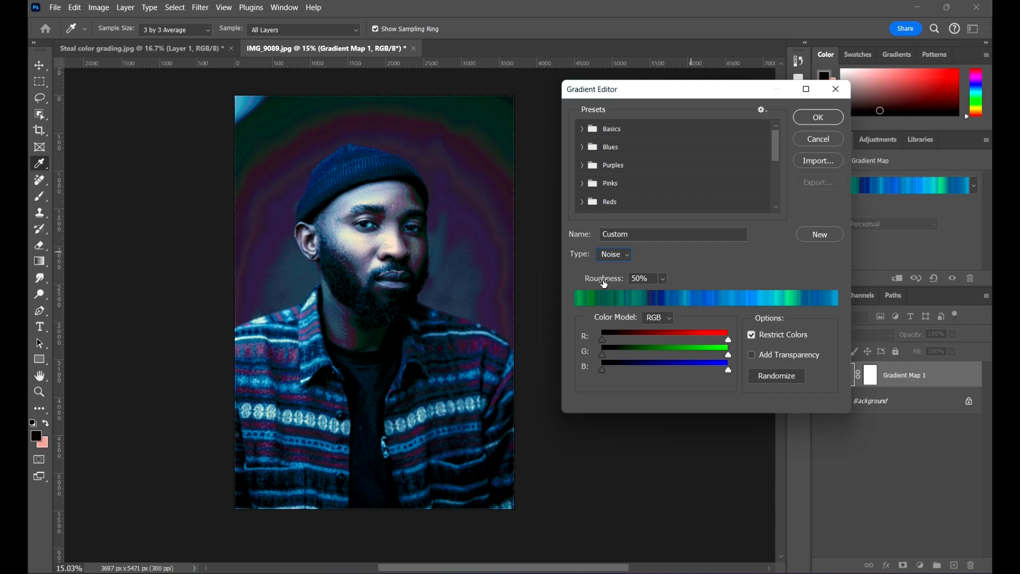
Set the noise gradient's roughness to 7%
{"action": "left_click", "coordinate": [663, 279]}
{"action": "left_click_drag", "start_coordinate": [661, 294], "coordinate": [652, 294]}
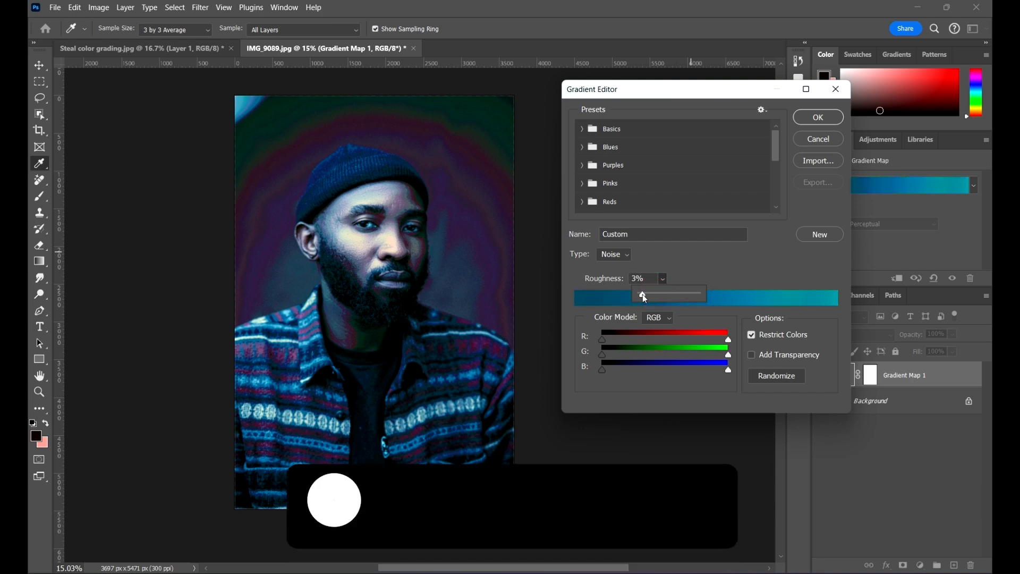
{"action": "left_click_drag", "start_coordinate": [647, 299], "coordinate": [639, 291]}
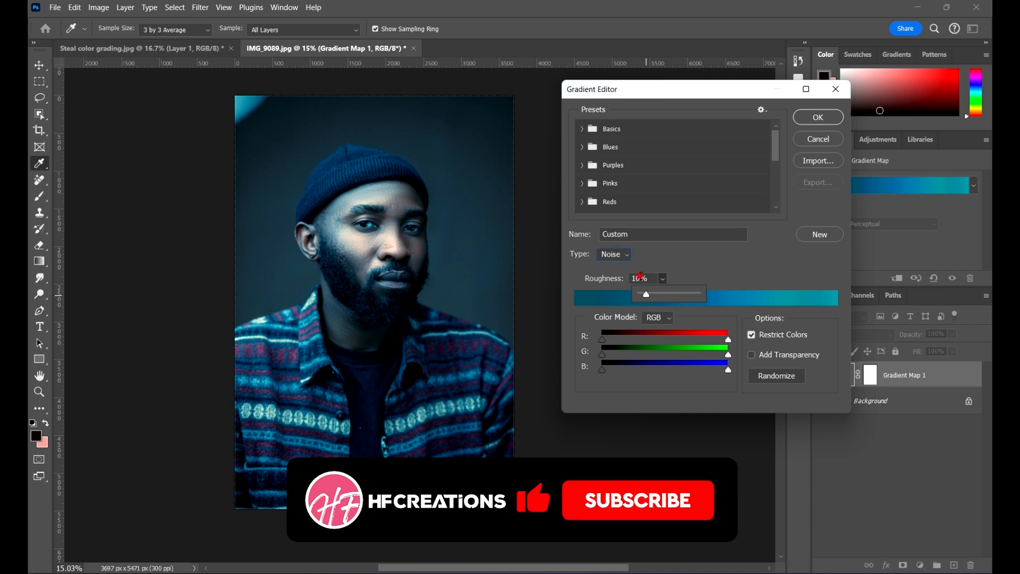
{"action": "key", "text": "BackSpace"}
{"action": "type", "text": "7"}
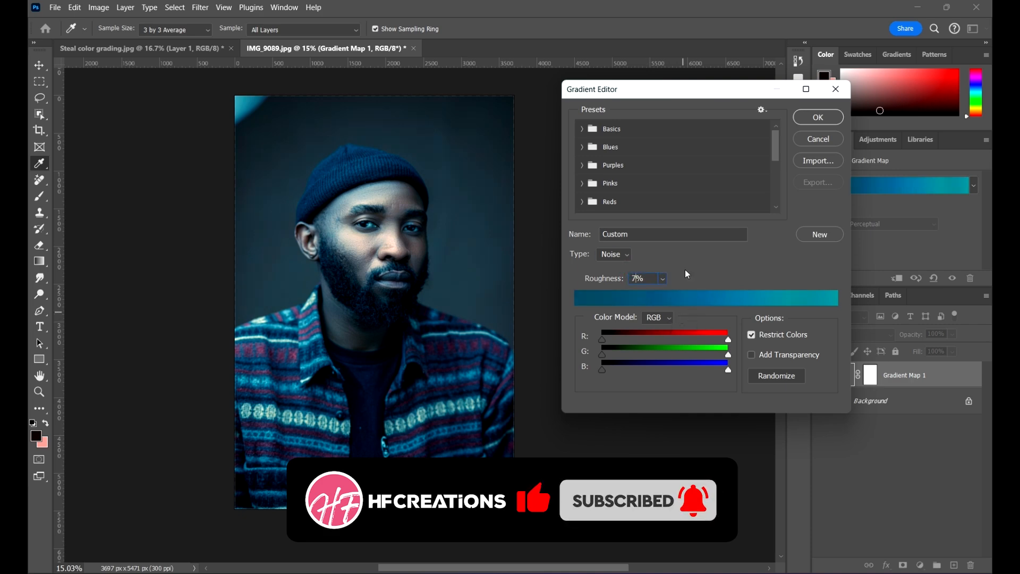
{"action": "left_click", "coordinate": [684, 268]}
{"action": "left_click_drag", "start_coordinate": [708, 100], "coordinate": [712, 107]}
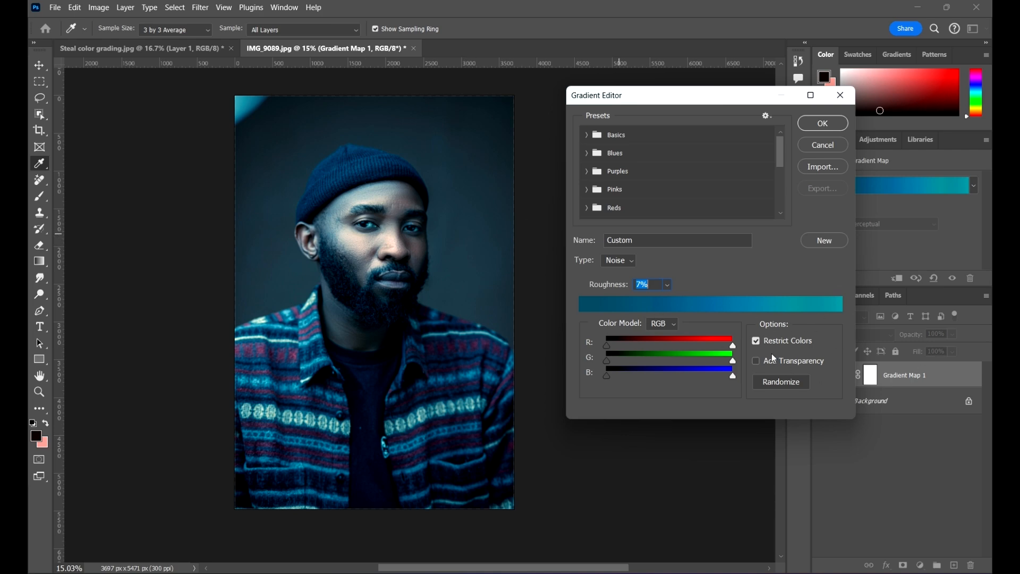
Turn off Restrict Colors and randomize the noise gradient until it runs from teal to blue-violet, and accept it
{"action": "left_click", "coordinate": [757, 341]}
{"action": "left_click", "coordinate": [783, 381]}
{"action": "left_click", "coordinate": [788, 382]}
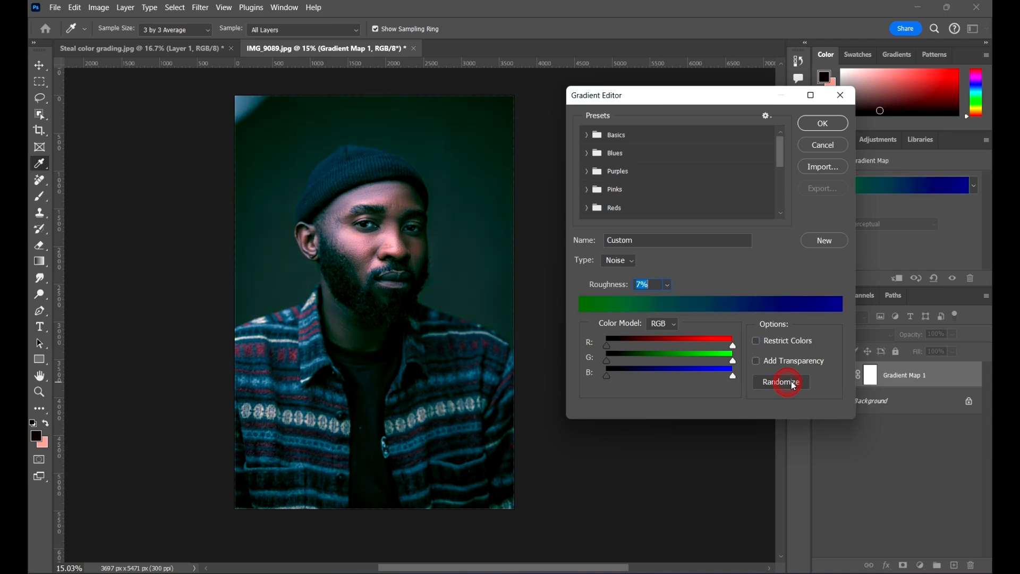
{"action": "left_click", "coordinate": [796, 382]}
{"action": "left_click", "coordinate": [796, 381]}
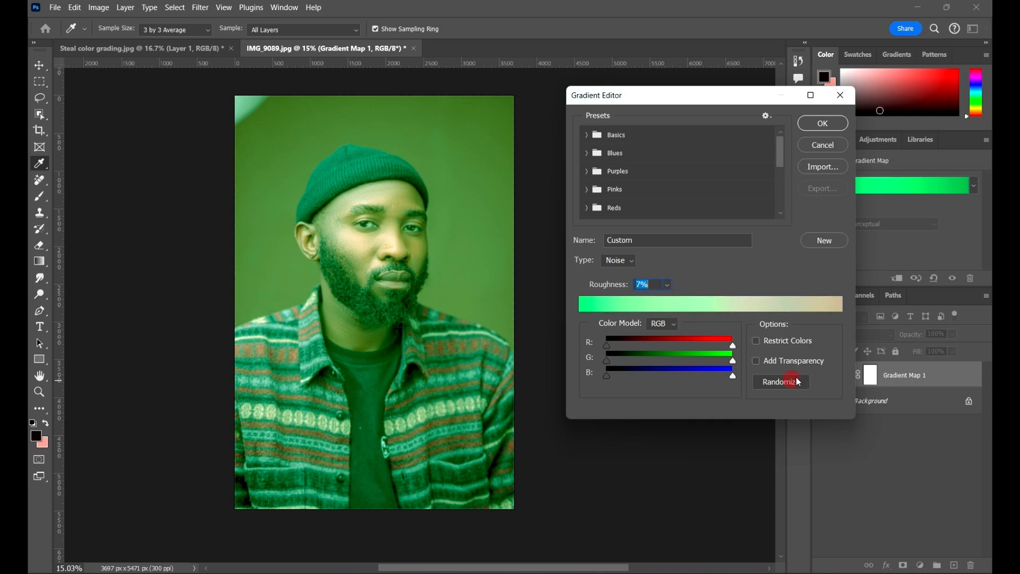
{"action": "left_click", "coordinate": [797, 382]}
{"action": "left_click", "coordinate": [792, 381]}
{"action": "left_click", "coordinate": [801, 381]}
{"action": "left_click", "coordinate": [804, 381]}
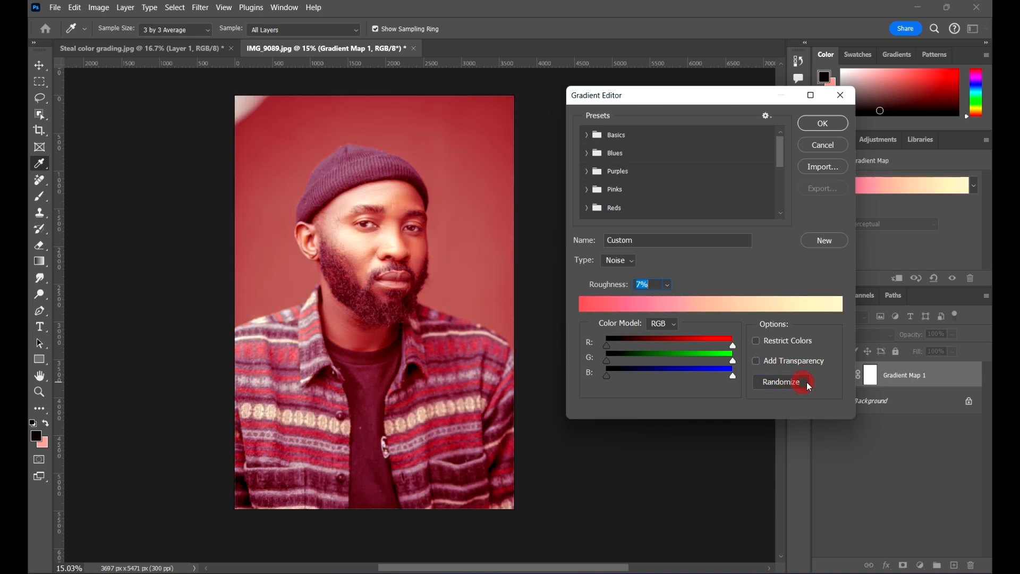
{"action": "left_click", "coordinate": [802, 381]}
{"action": "left_click", "coordinate": [798, 379]}
{"action": "left_click", "coordinate": [792, 380]}
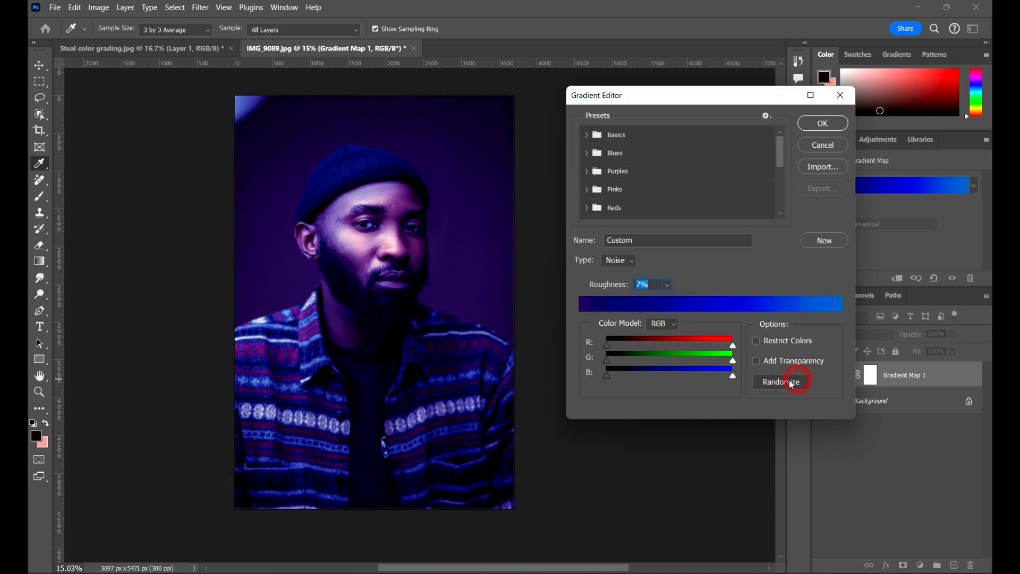
{"action": "left_click", "coordinate": [789, 380]}
{"action": "left_click", "coordinate": [790, 381]}
{"action": "left_click", "coordinate": [796, 381]}
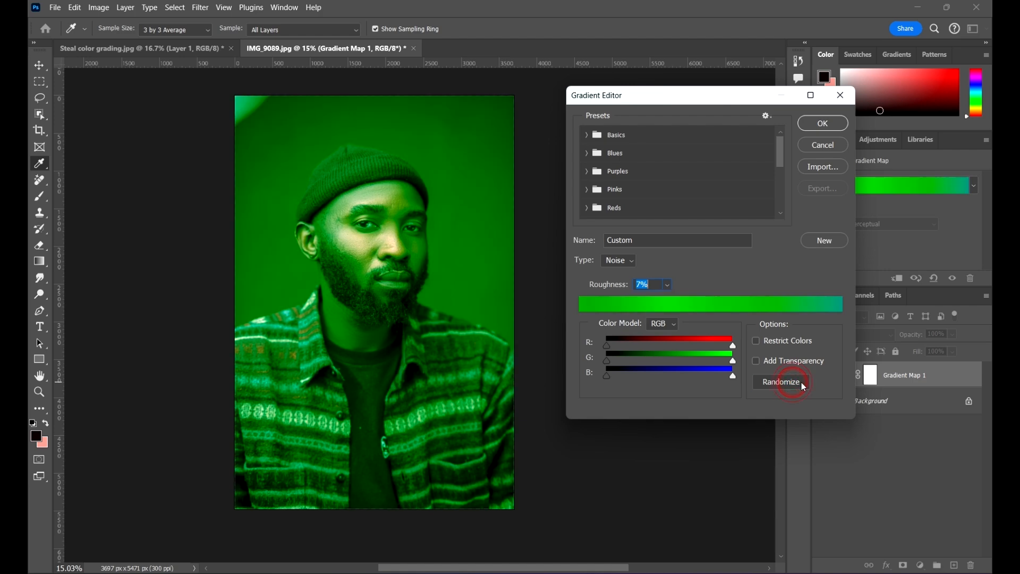
{"action": "left_click", "coordinate": [800, 382]}
{"action": "left_click", "coordinate": [789, 384]}
{"action": "left_click", "coordinate": [801, 385]}
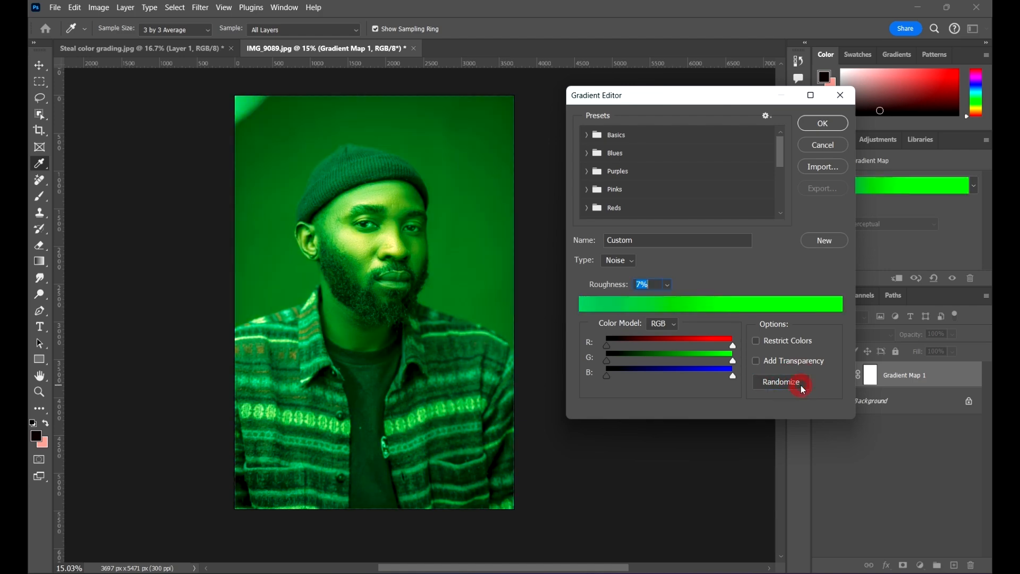
{"action": "left_click", "coordinate": [792, 383]}
{"action": "left_click", "coordinate": [789, 383]}
{"action": "left_click", "coordinate": [789, 382]}
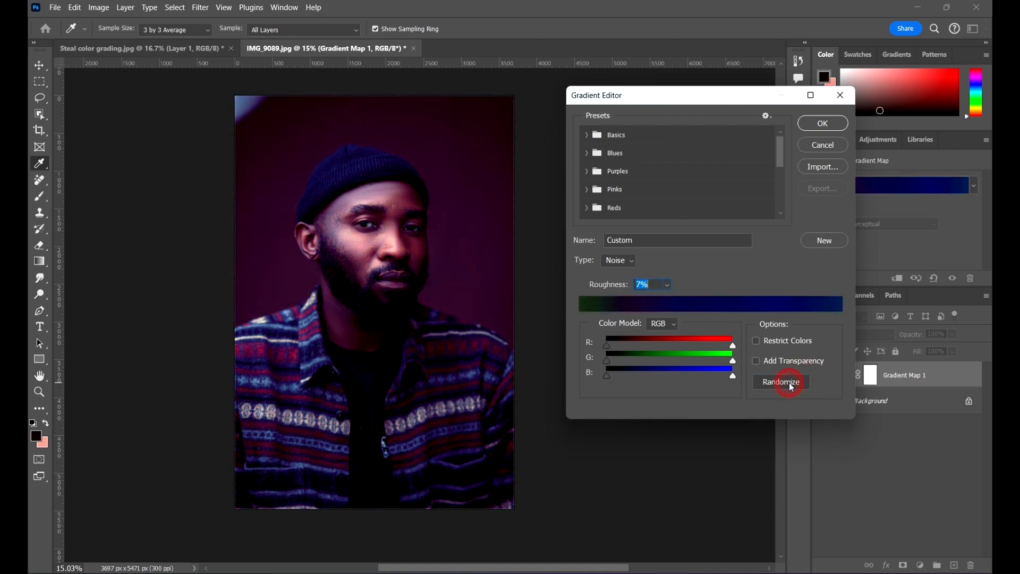
{"action": "left_click", "coordinate": [779, 384]}
{"action": "left_click", "coordinate": [778, 385]}
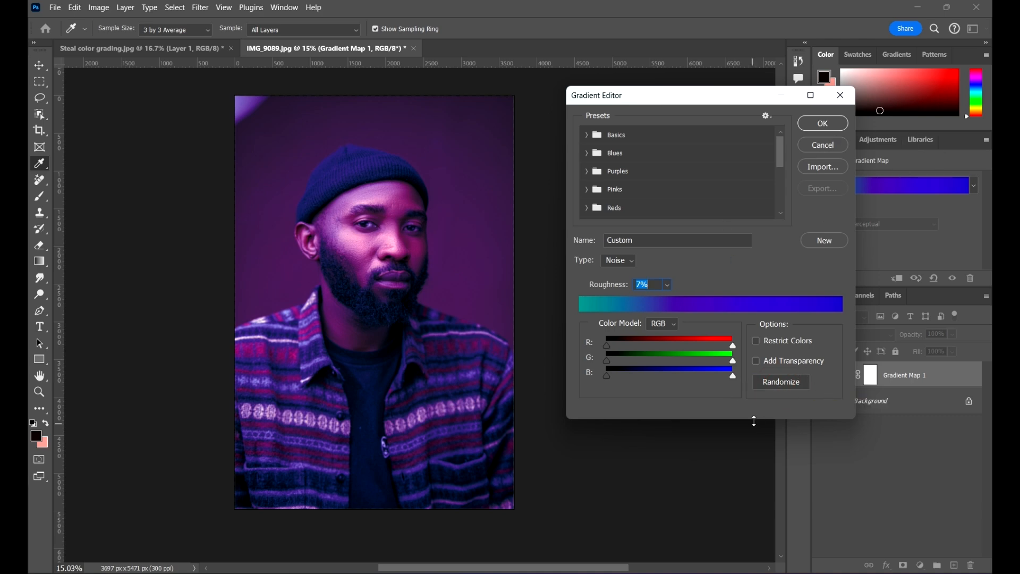
{"action": "left_click", "coordinate": [821, 124]}
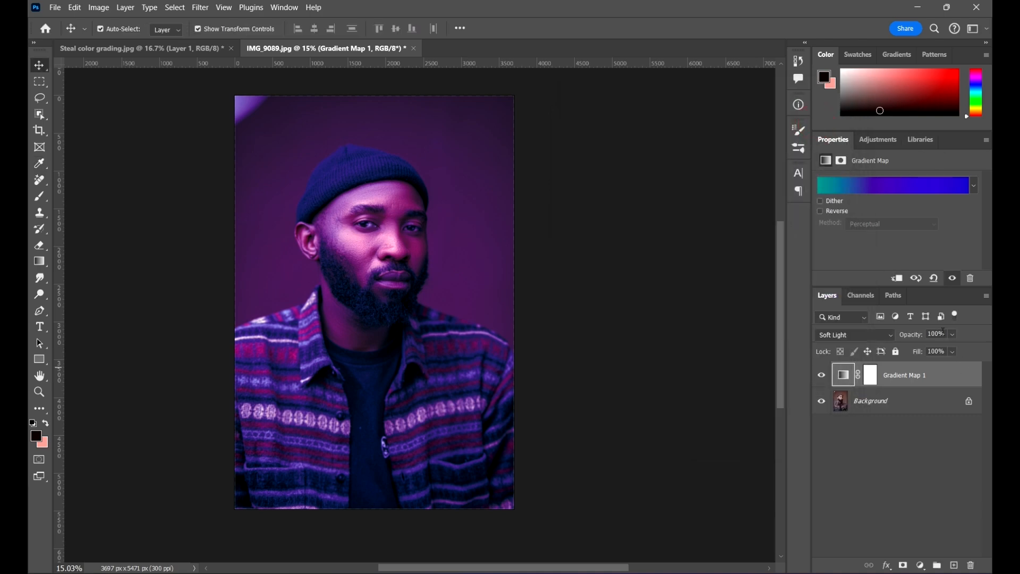
Lower the Gradient Map 1 layer's opacity to 34% and compare the portrait with and without the grade
{"action": "left_click_drag", "start_coordinate": [926, 350], "coordinate": [934, 352]}
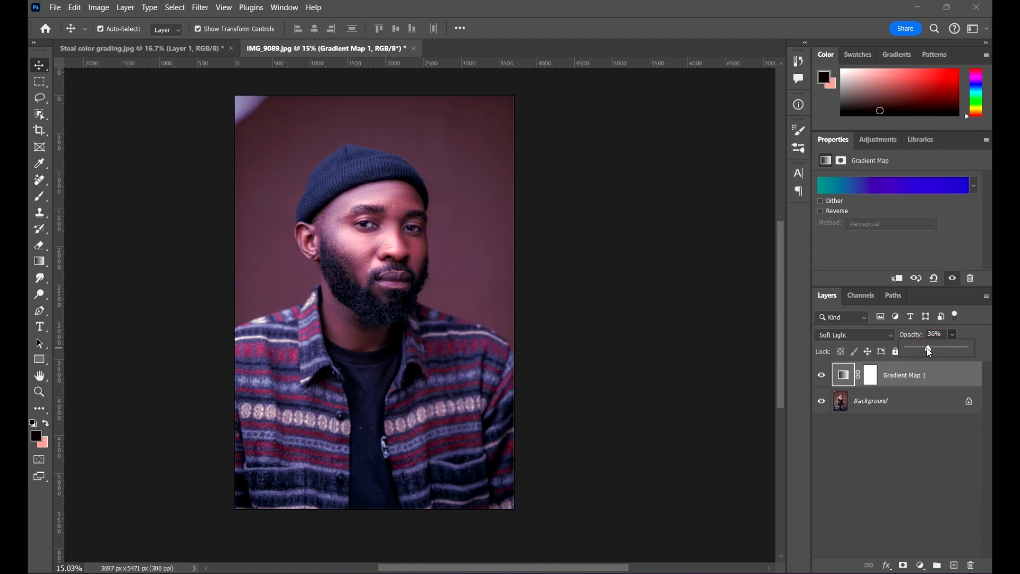
{"action": "left_click", "coordinate": [687, 373]}
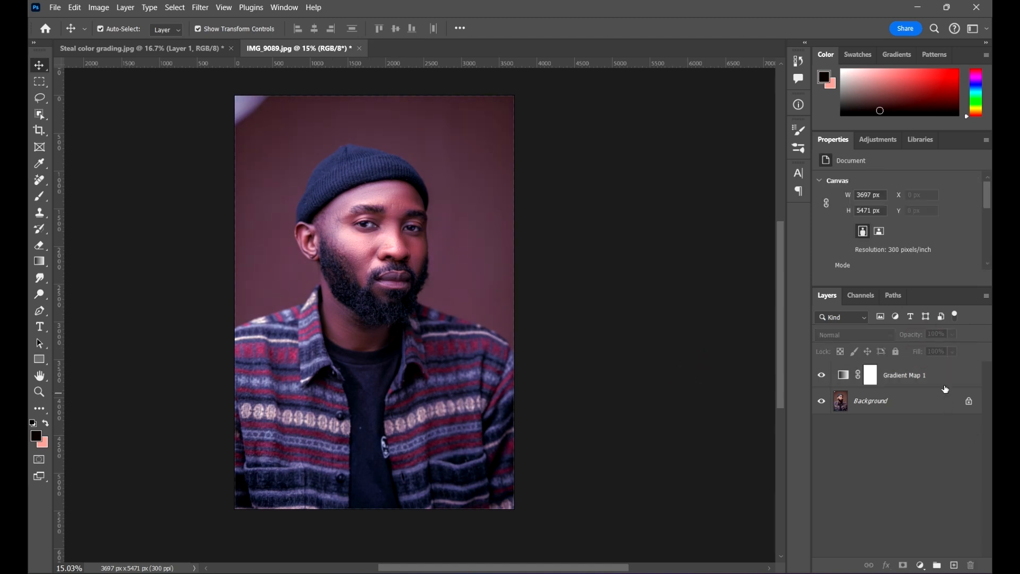
{"action": "left_click", "coordinate": [946, 378]}
{"action": "left_click", "coordinate": [822, 376]}
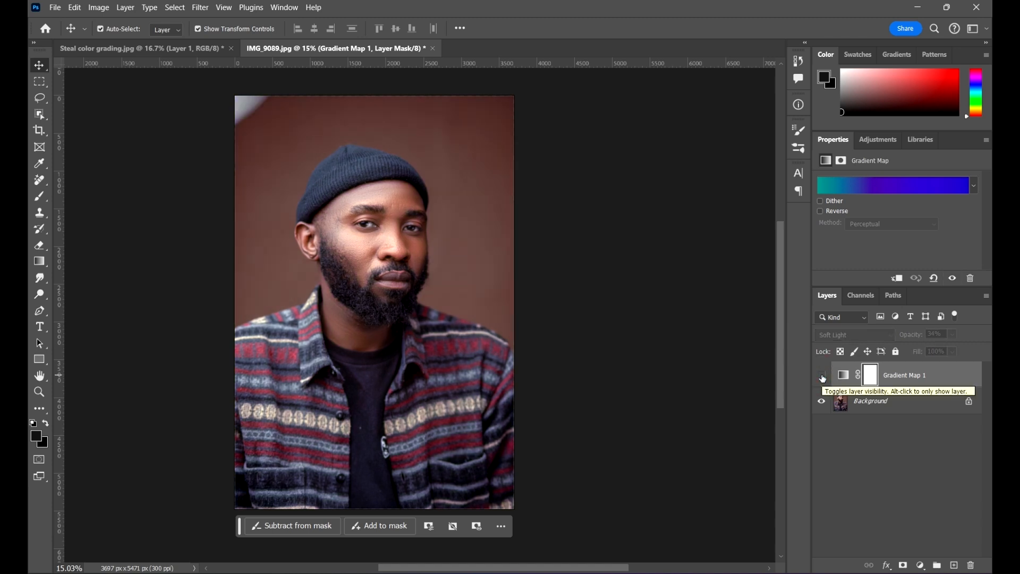
{"action": "left_click", "coordinate": [822, 377]}
{"action": "left_click", "coordinate": [901, 465]}
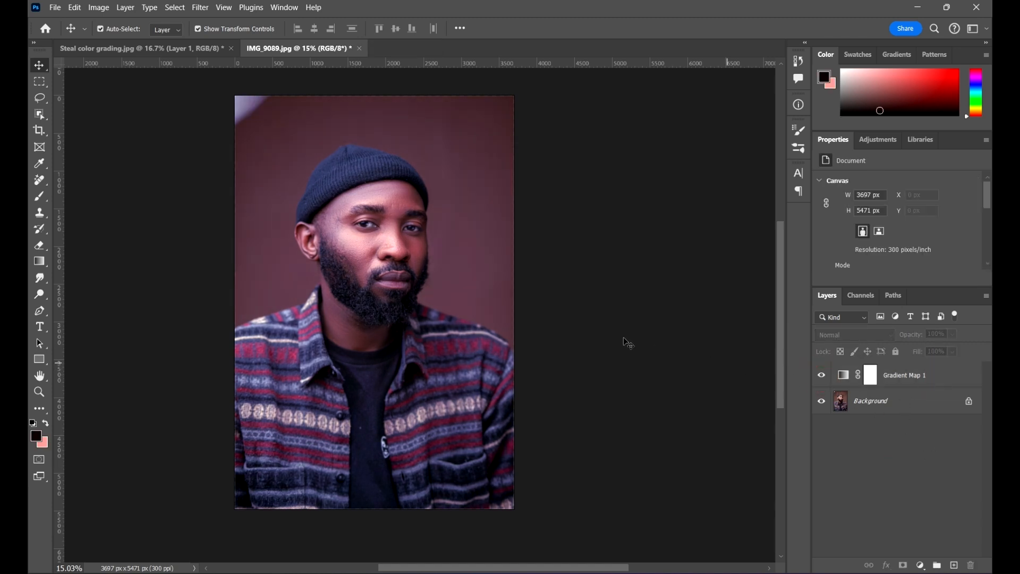
{"action": "scroll", "coordinate": [628, 343], "scroll_direction": "up", "scroll_amount": 2}
{"action": "scroll", "coordinate": [624, 371], "scroll_direction": "down", "scroll_amount": 3}
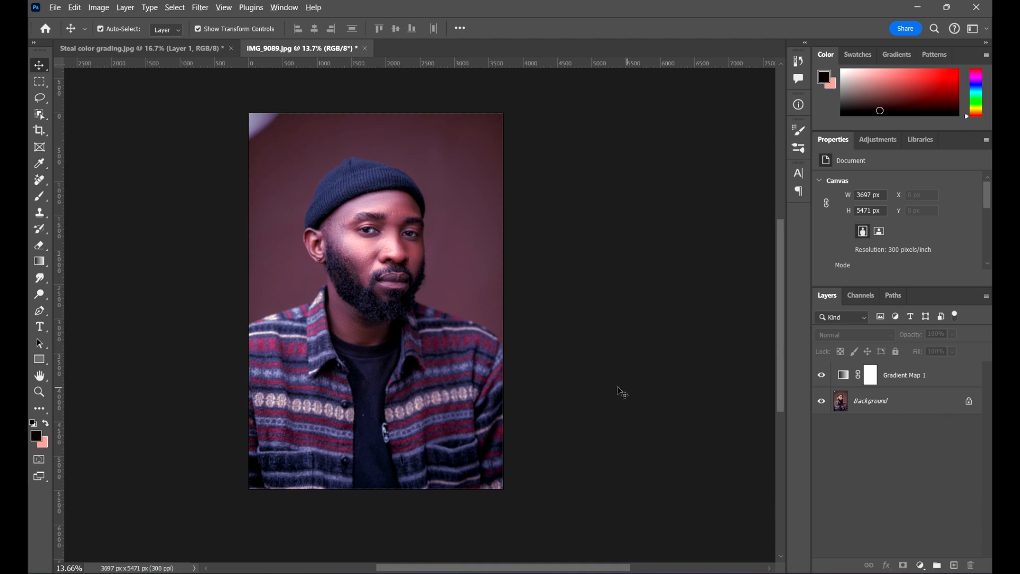
{"action": "scroll", "coordinate": [542, 392], "scroll_direction": "up", "scroll_amount": 1}
{"action": "scroll", "coordinate": [601, 324], "scroll_direction": "up", "scroll_amount": 1}
In Gradient Map 1's blending options, split and raise the Underlying Layer's black Blend If slider to protect the portrait's shadows
{"action": "left_click", "coordinate": [947, 377]}
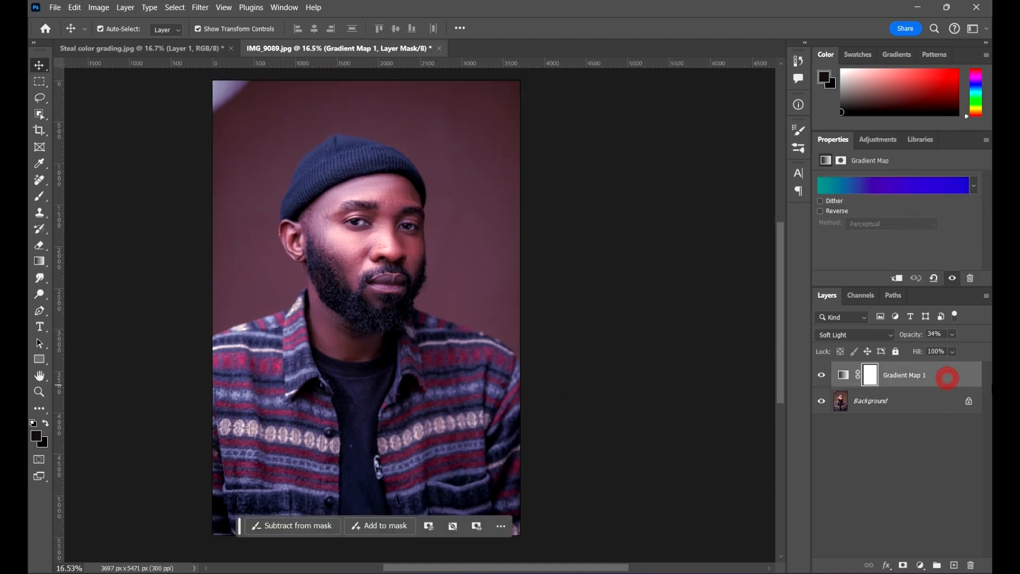
{"action": "left_click", "coordinate": [958, 377]}
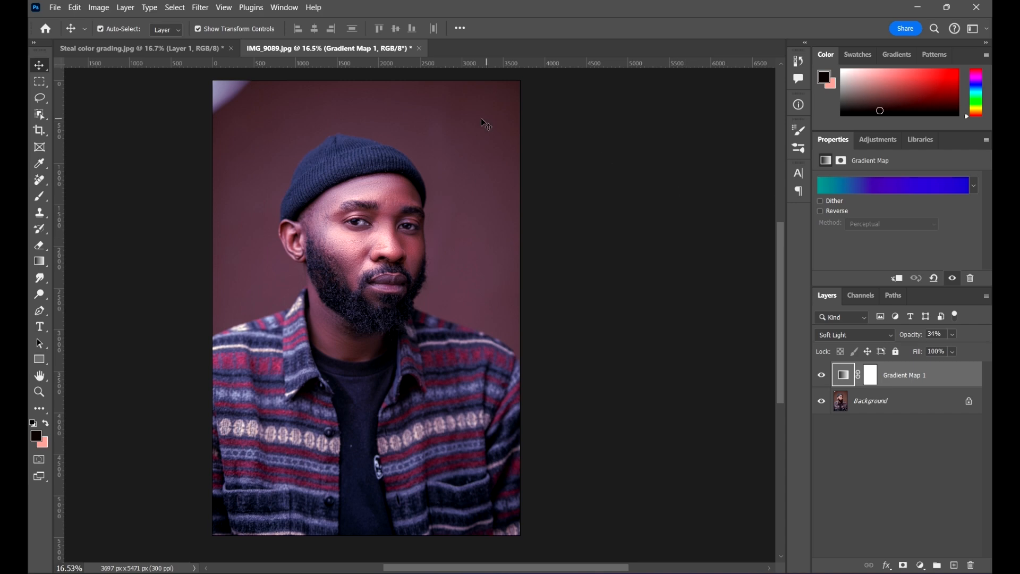
{"action": "double_click", "coordinate": [969, 375]}
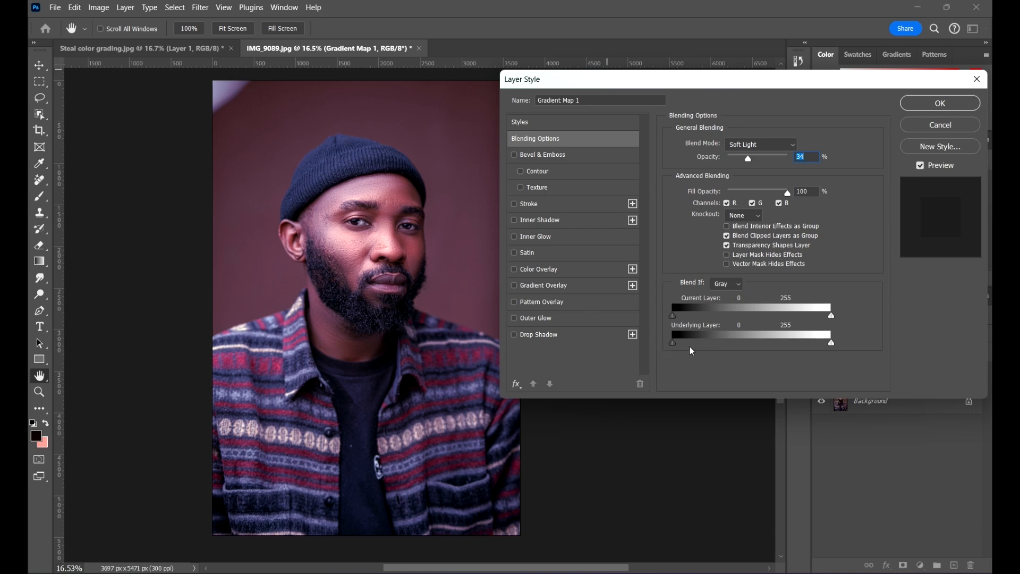
{"action": "left_click", "coordinate": [675, 344], "text": "alt"}
{"action": "left_click_drag", "start_coordinate": [676, 348], "coordinate": [712, 361]}
{"action": "left_click_drag", "start_coordinate": [831, 343], "coordinate": [802, 343]}
{"action": "left_click_drag", "start_coordinate": [800, 343], "coordinate": [833, 344]}
{"action": "key", "text": "alt"}
{"action": "mouse_move", "coordinate": [696, 345]}
{"action": "left_mouse_down", "text": "alt"}
{"action": "mouse_move", "coordinate": [662, 348]}
{"action": "mouse_move", "coordinate": [711, 343]}
{"action": "left_mouse_up", "text": "alt"}
{"action": "left_click", "coordinate": [937, 105]}
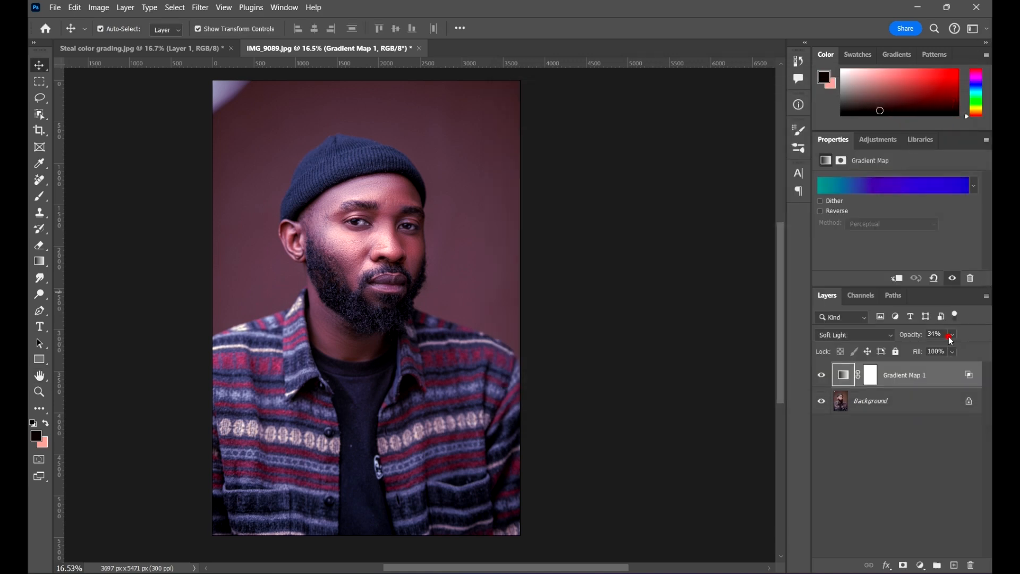
Readjust the Gradient Map 1 layer's opacity by eye and compare the portrait with the layer hidden and shown
{"action": "left_click", "coordinate": [950, 335]}
{"action": "left_click_drag", "start_coordinate": [954, 352], "coordinate": [947, 355]}
{"action": "left_click", "coordinate": [913, 452]}
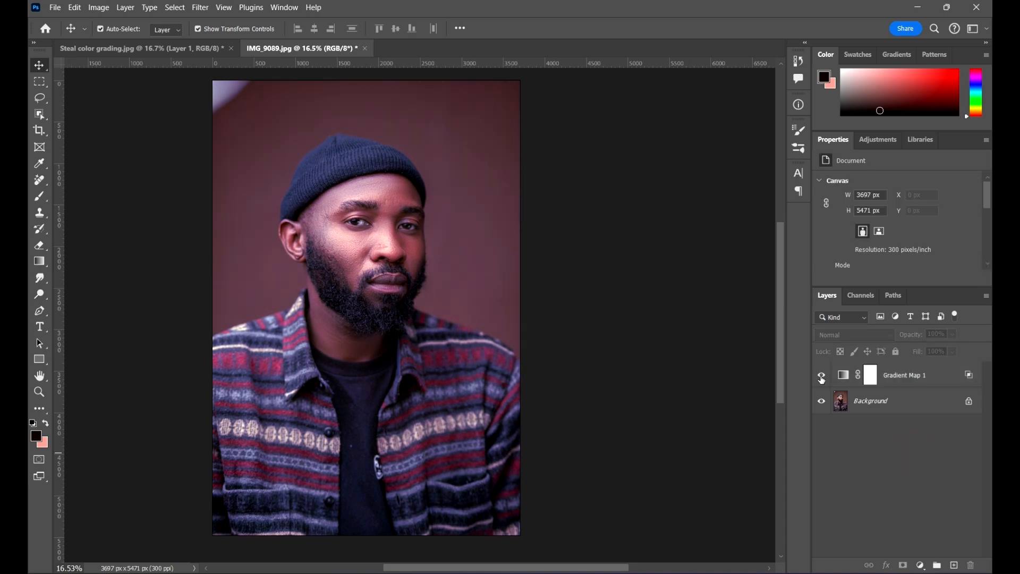
{"action": "left_click", "coordinate": [821, 376]}
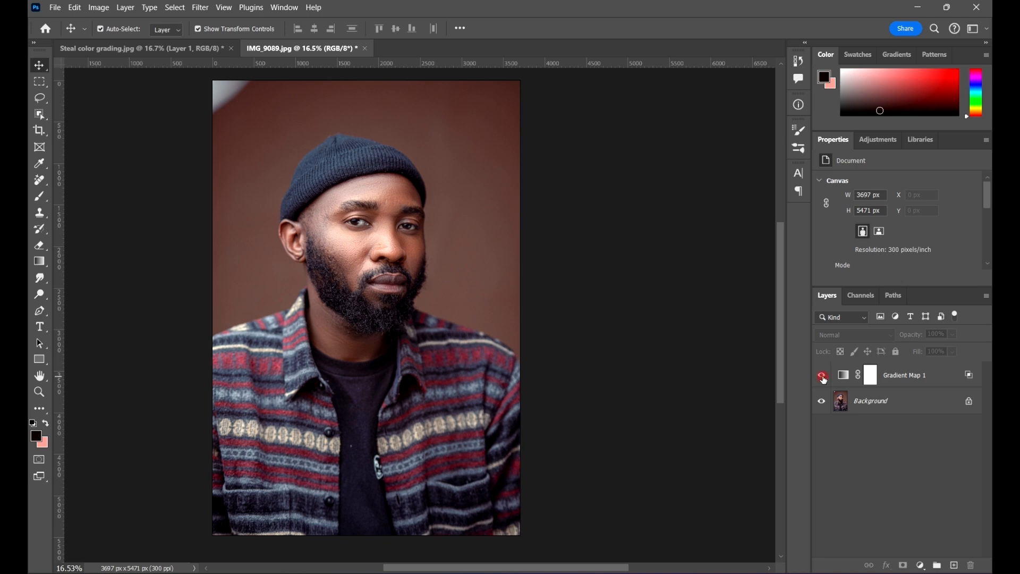
{"action": "left_click", "coordinate": [821, 376]}
{"action": "scroll", "coordinate": [606, 334], "scroll_direction": "down", "scroll_amount": 2}
{"action": "scroll", "coordinate": [735, 342], "scroll_direction": "up", "scroll_amount": 1}
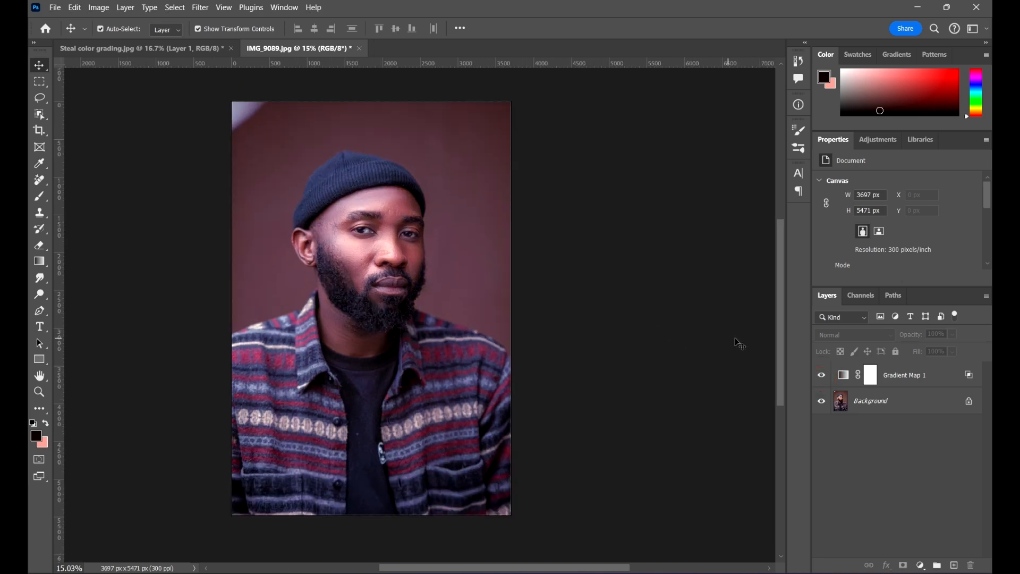
Hide Gradient Map 1 and add a second Gradient Map adjustment layer directly above the Background, blended in Soft Light
{"action": "left_click", "coordinate": [931, 405]}
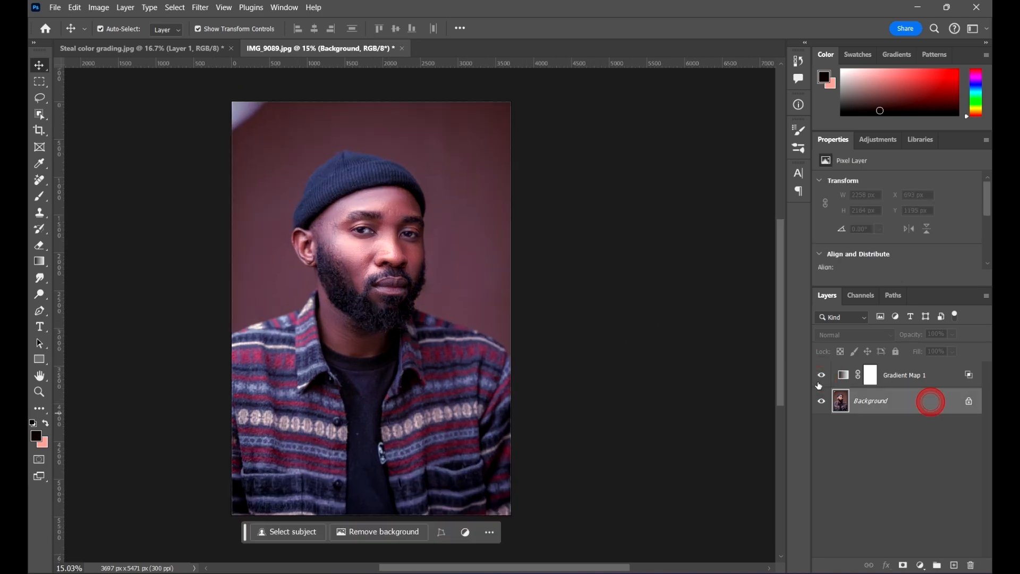
{"action": "left_click", "coordinate": [823, 376]}
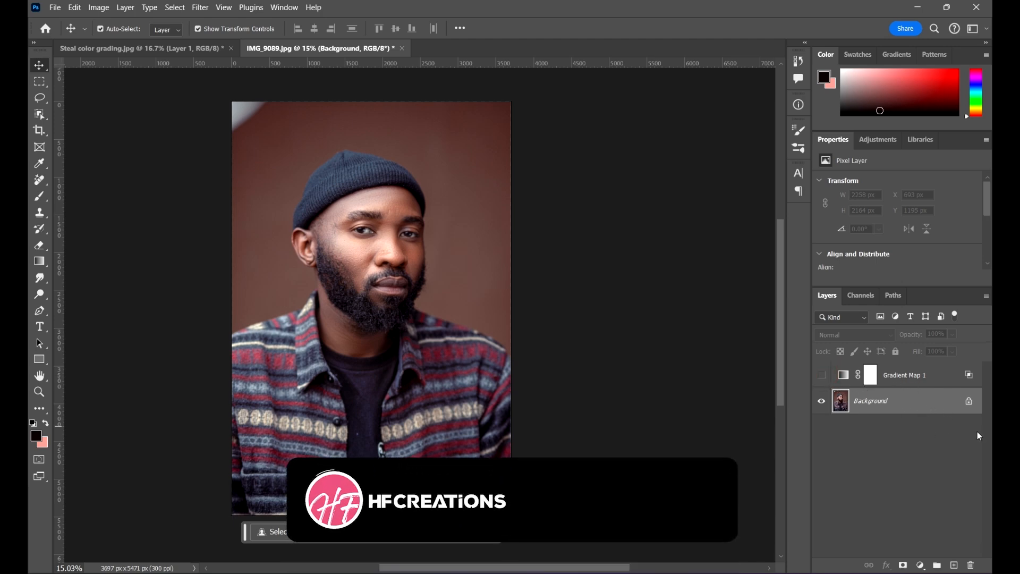
{"action": "left_click", "coordinate": [920, 564]}
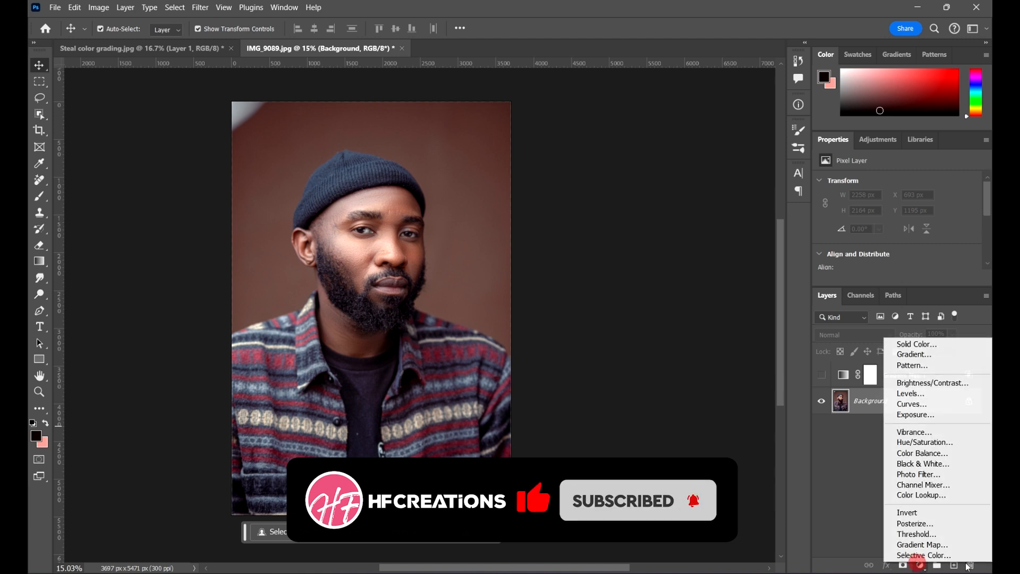
{"action": "left_click", "coordinate": [943, 544]}
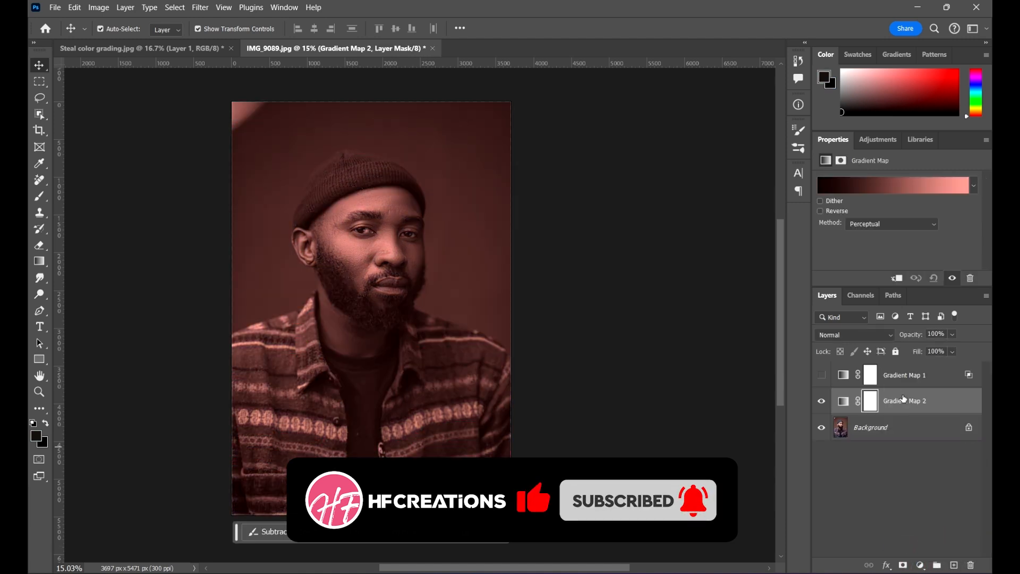
{"action": "left_click", "coordinate": [863, 333]}
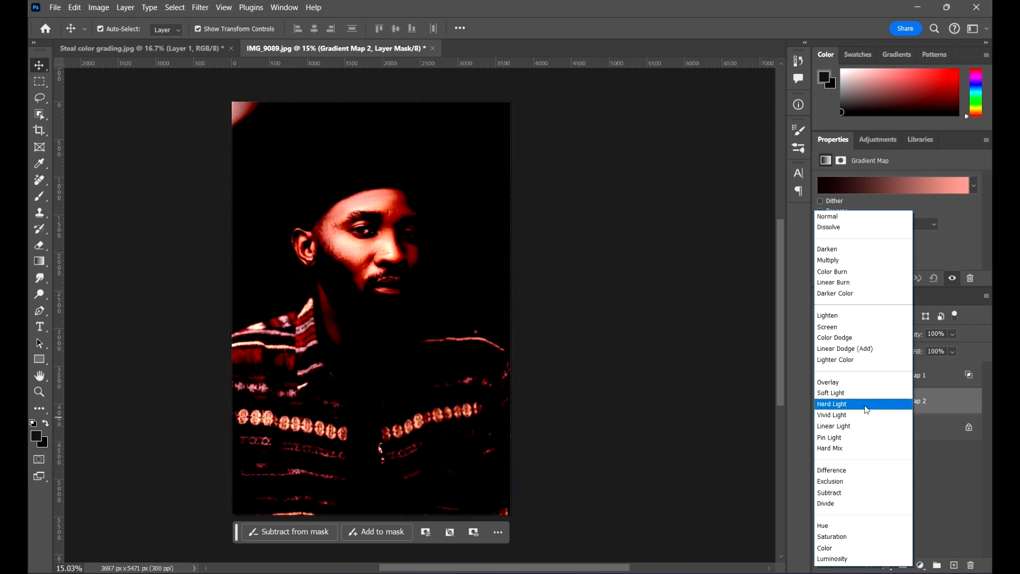
{"action": "left_click", "coordinate": [876, 398]}
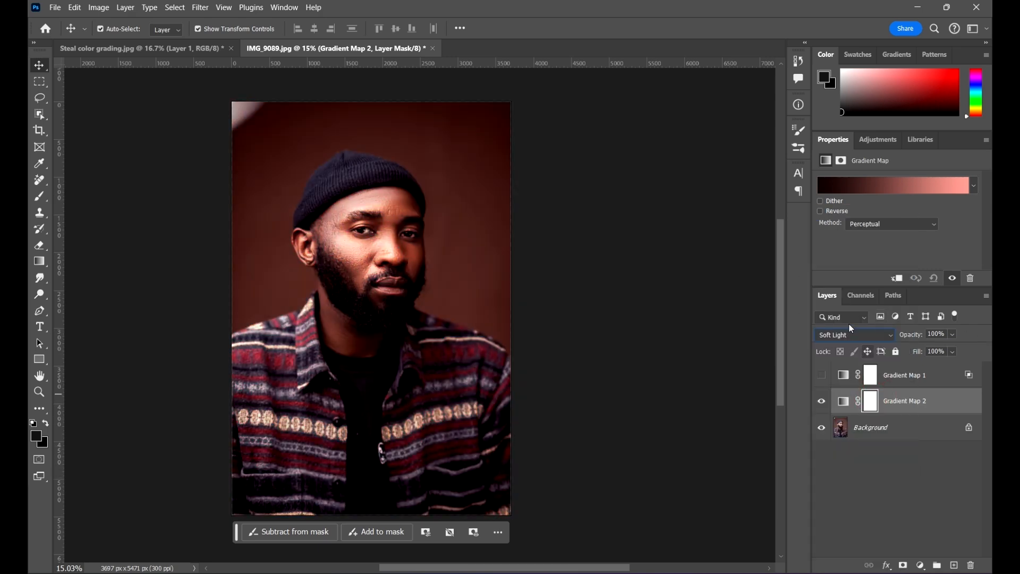
Change the Gradient Map 2 gradient's type to Noise and set its roughness to 7%
{"action": "left_click", "coordinate": [919, 186]}
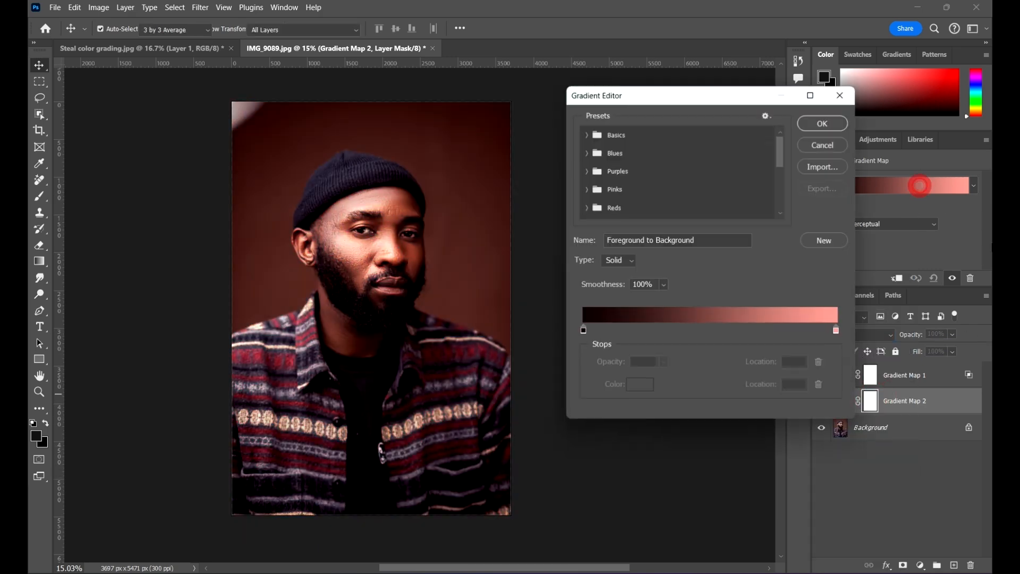
{"action": "left_click", "coordinate": [619, 260]}
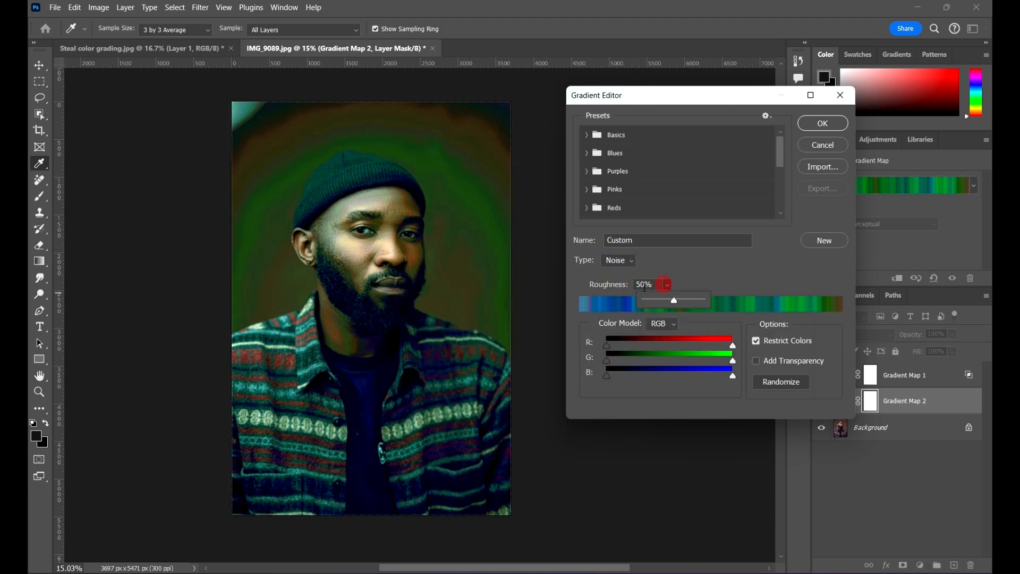
{"action": "double_click", "coordinate": [651, 283]}
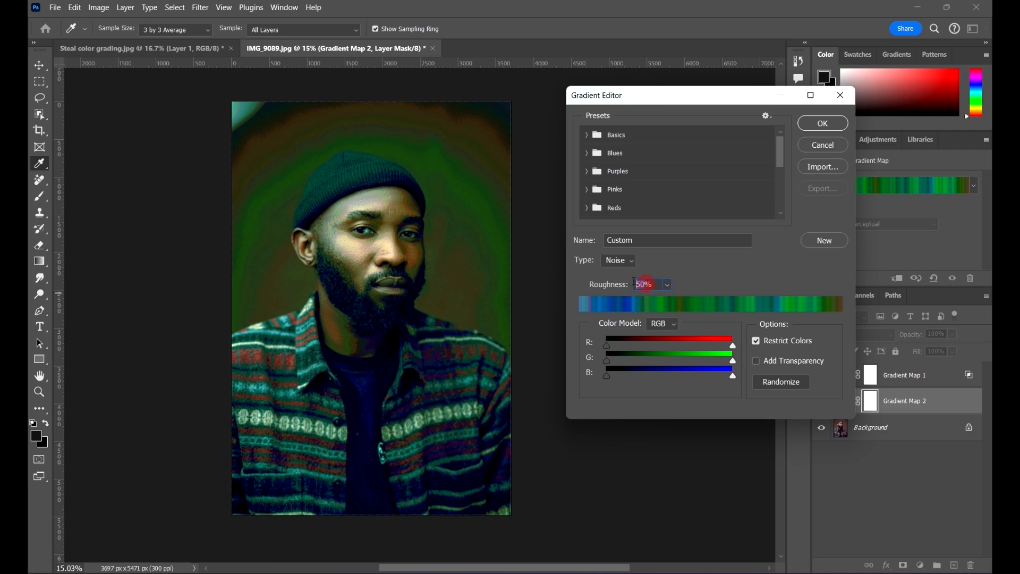
{"action": "type", "text": "7"}
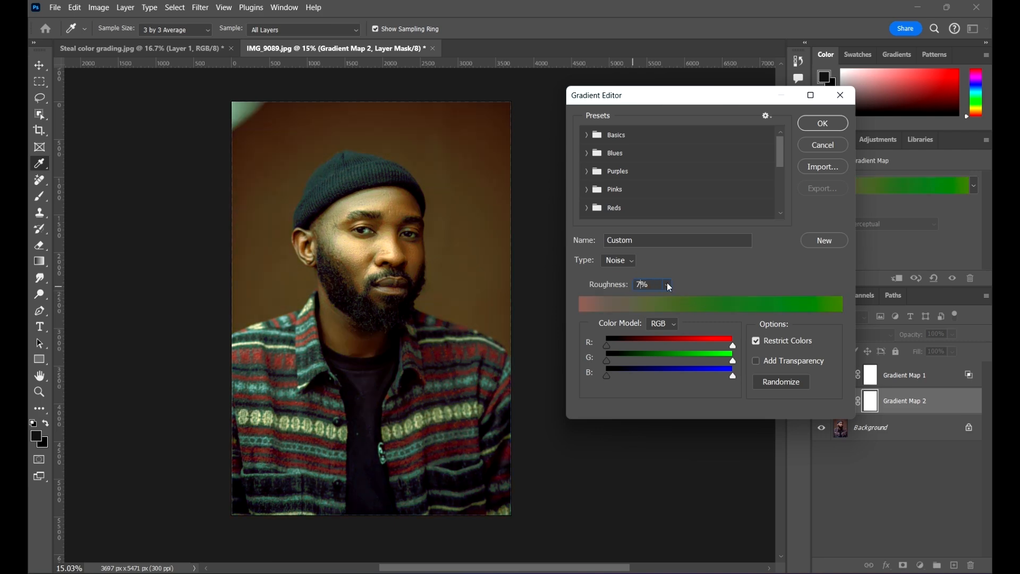
{"action": "left_click", "coordinate": [715, 414]}
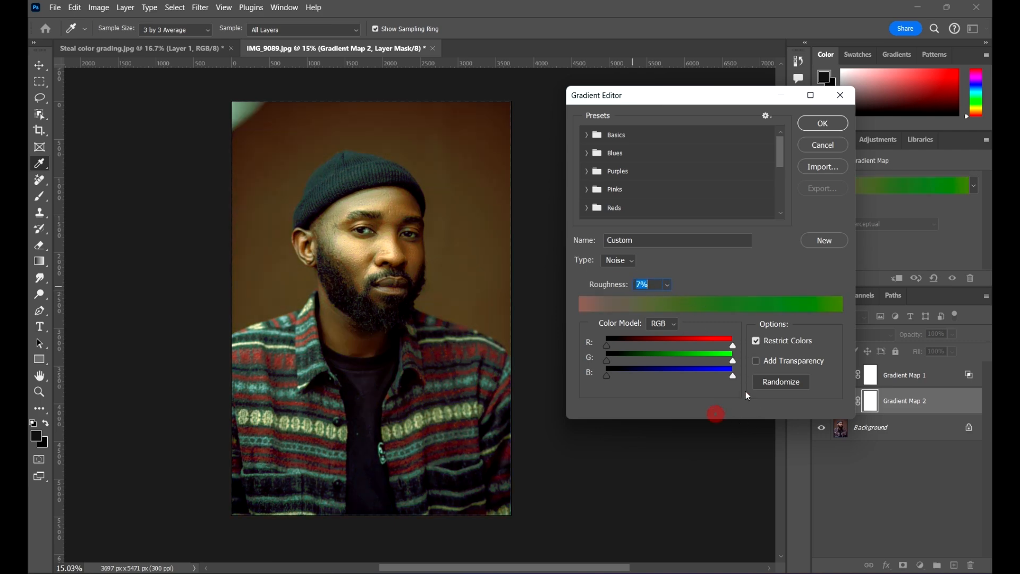
Turn off Restrict Colors for Gradient Map 2's noise gradient, randomize it to a green-to-orange mix, and apply it
{"action": "left_click", "coordinate": [759, 341]}
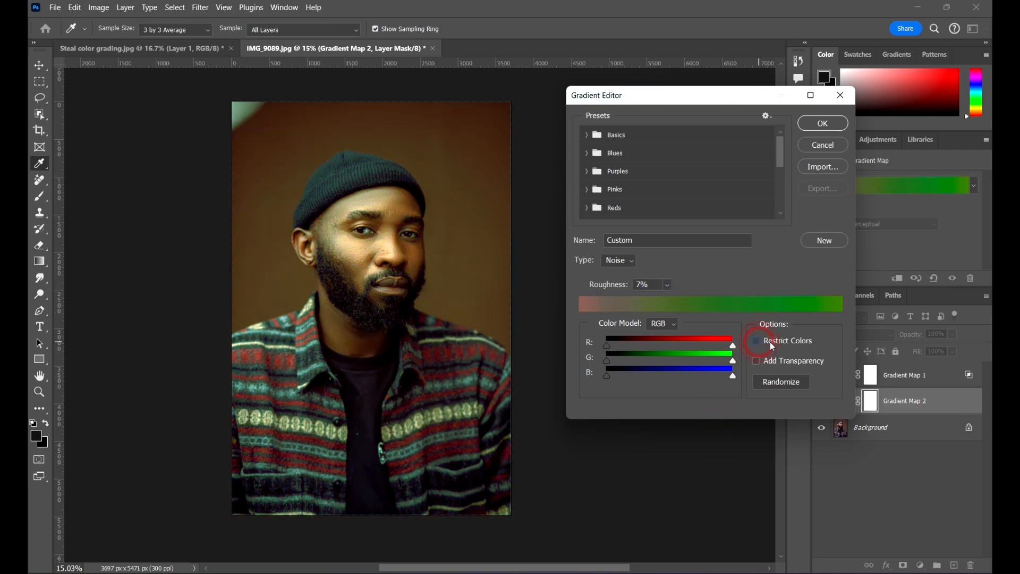
{"action": "left_click", "coordinate": [784, 383]}
{"action": "left_click", "coordinate": [784, 383]}
{"action": "left_click", "coordinate": [785, 384]}
{"action": "left_click", "coordinate": [786, 384]}
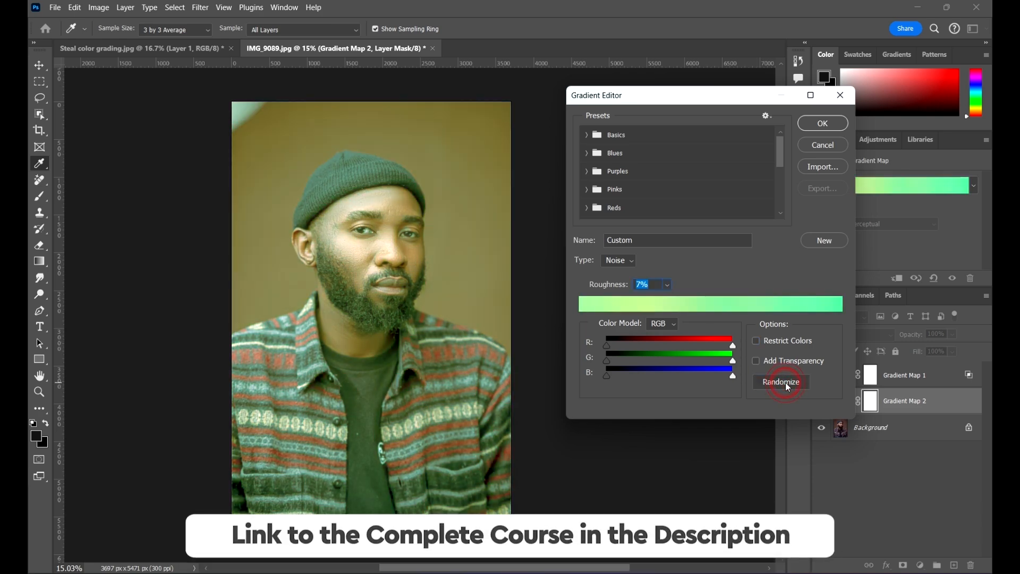
{"action": "left_click", "coordinate": [786, 383]}
{"action": "left_click", "coordinate": [786, 383]}
{"action": "left_click", "coordinate": [785, 382]}
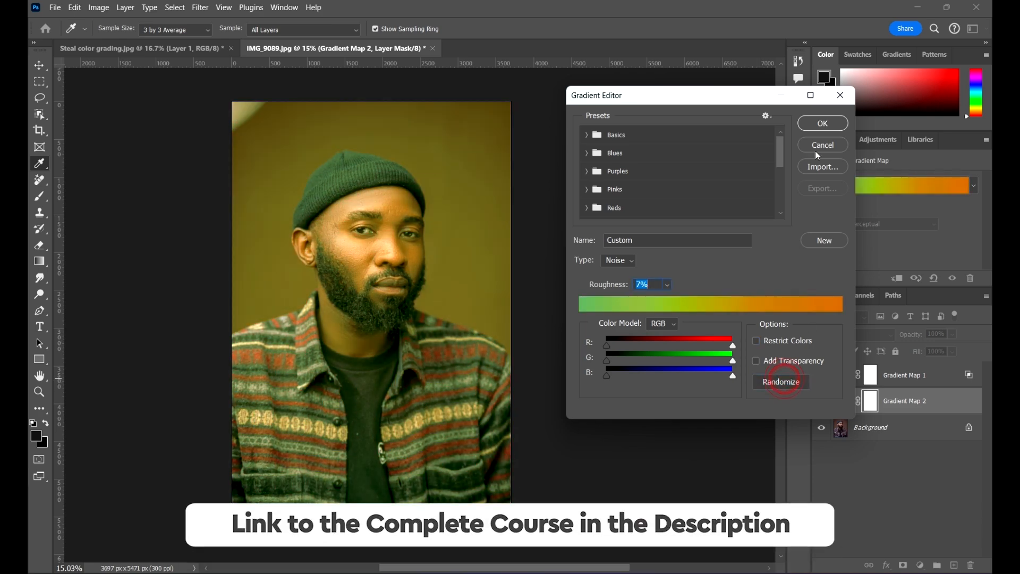
{"action": "left_click", "coordinate": [822, 123]}
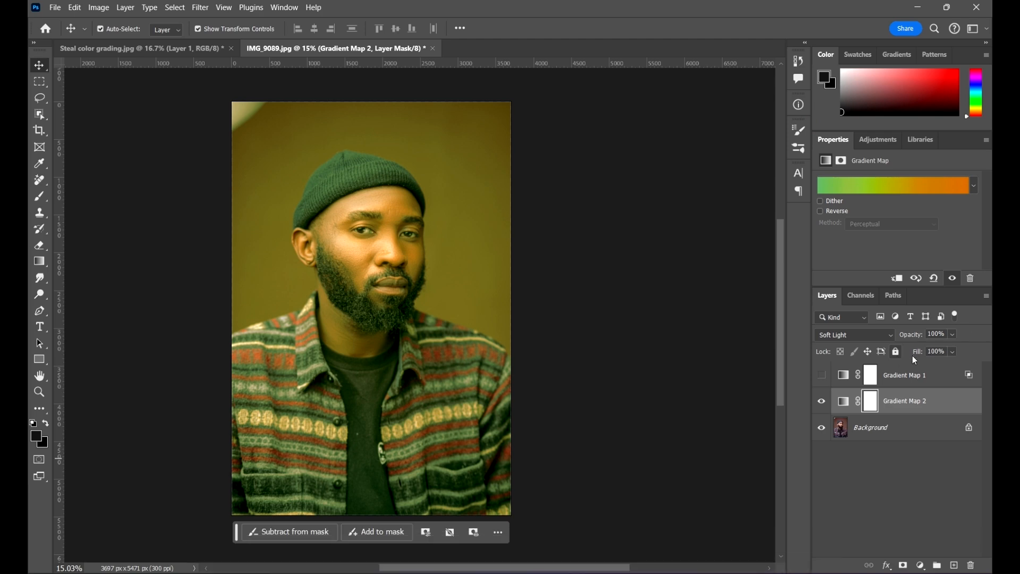
Reduce the Gradient Map 2 layer's opacity to 29%
{"action": "left_click", "coordinate": [926, 348]}
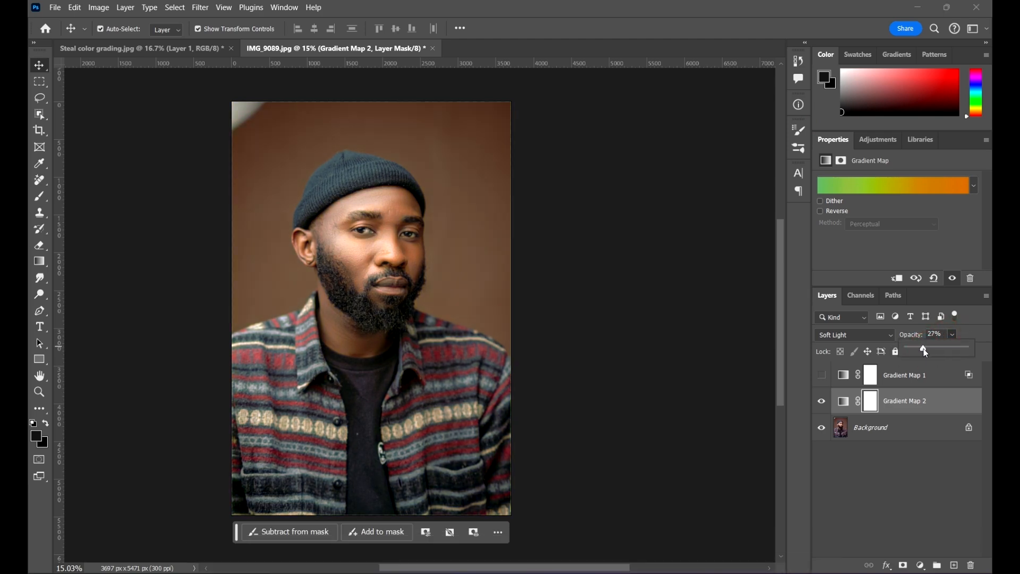
{"action": "left_click_drag", "start_coordinate": [923, 348], "coordinate": [924, 349]}
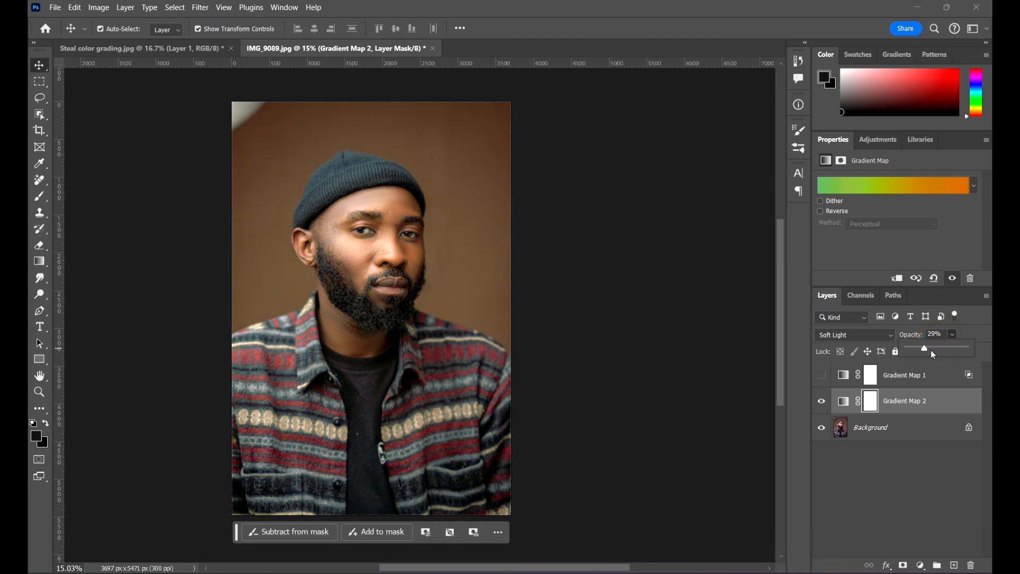
{"action": "left_click", "coordinate": [969, 402]}
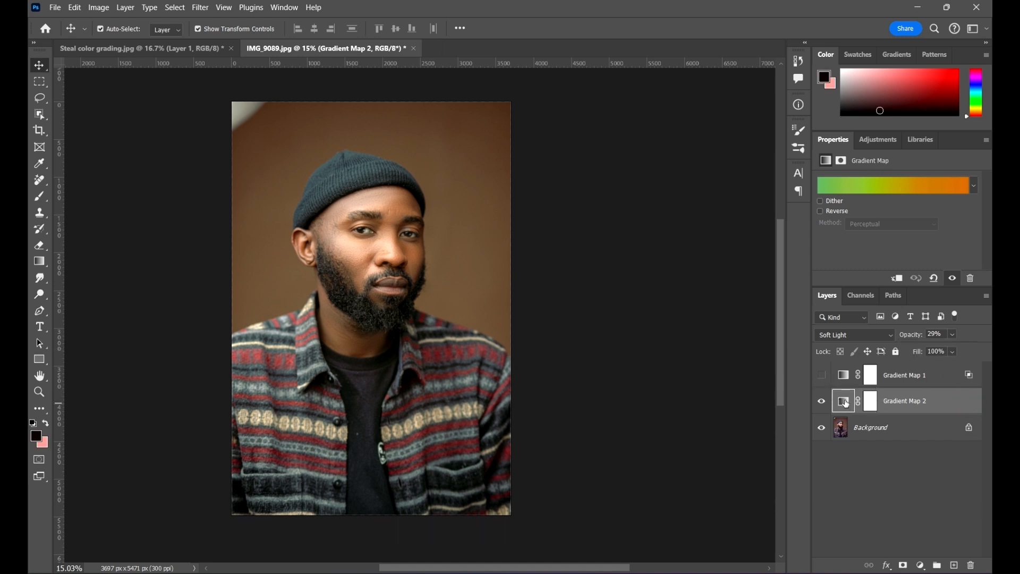
Reopen Gradient Map 2's gradient for editing and randomize its noise colors repeatedly, trying purple and magenta variations
{"action": "left_click", "coordinate": [845, 404]}
{"action": "left_click", "coordinate": [845, 402]}
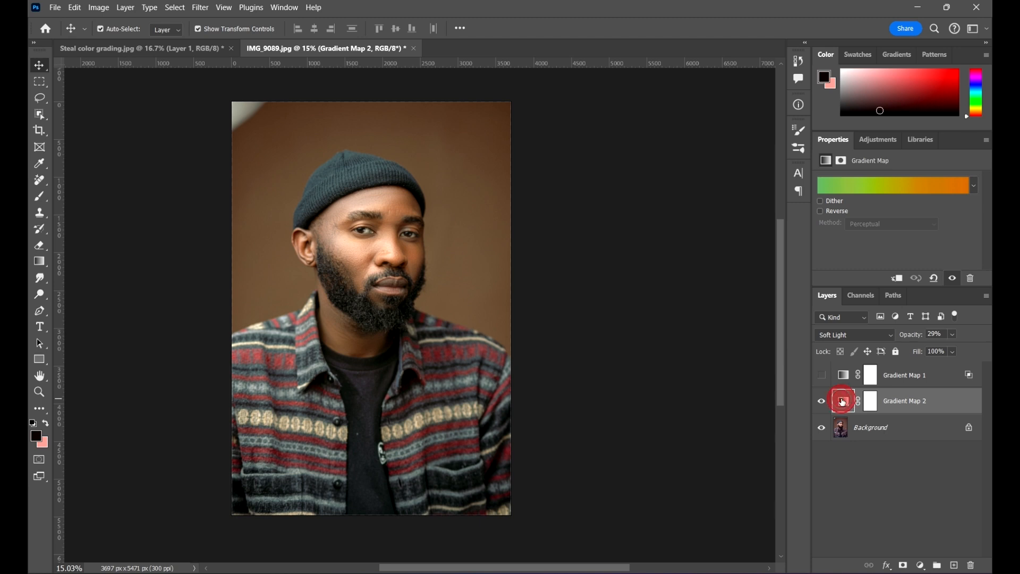
{"action": "left_click", "coordinate": [911, 401]}
{"action": "left_click", "coordinate": [910, 192]}
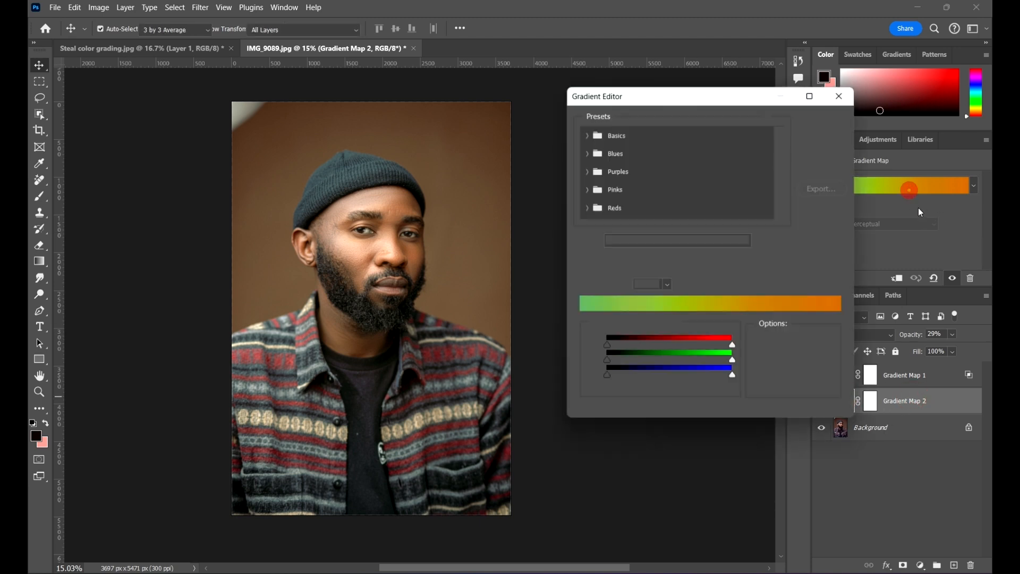
{"action": "left_click", "coordinate": [773, 381]}
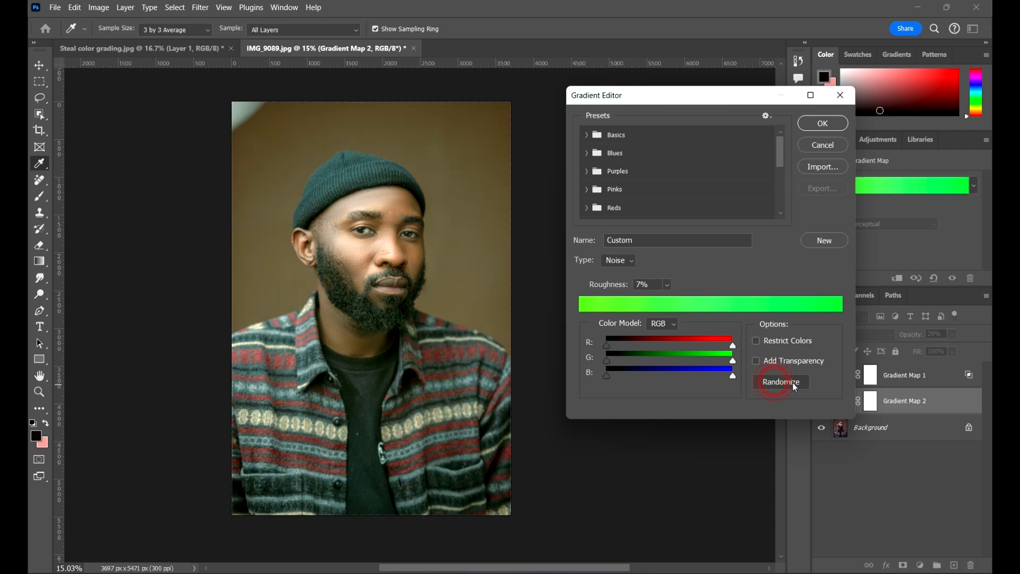
{"action": "left_click", "coordinate": [792, 382]}
{"action": "left_click", "coordinate": [793, 382]}
{"action": "left_click", "coordinate": [793, 383]}
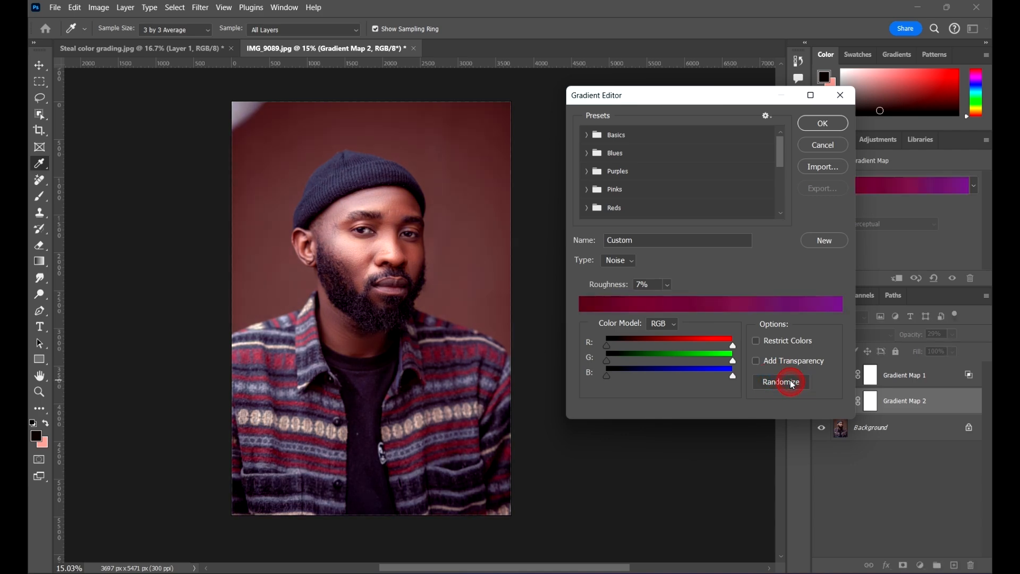
{"action": "left_click", "coordinate": [792, 383]}
{"action": "left_click", "coordinate": [792, 382]}
{"action": "left_click", "coordinate": [792, 382]}
{"action": "left_click", "coordinate": [792, 382]}
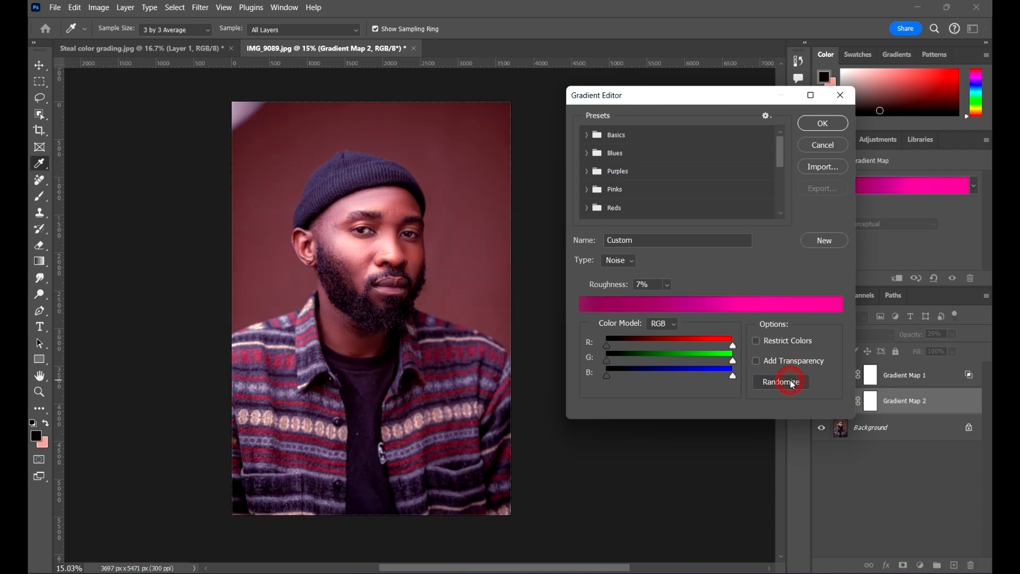
Restart Gradient Map 2's gradient from the Black, White preset in Basics, changed to Noise with 8% roughness
{"action": "left_click", "coordinate": [589, 136]}
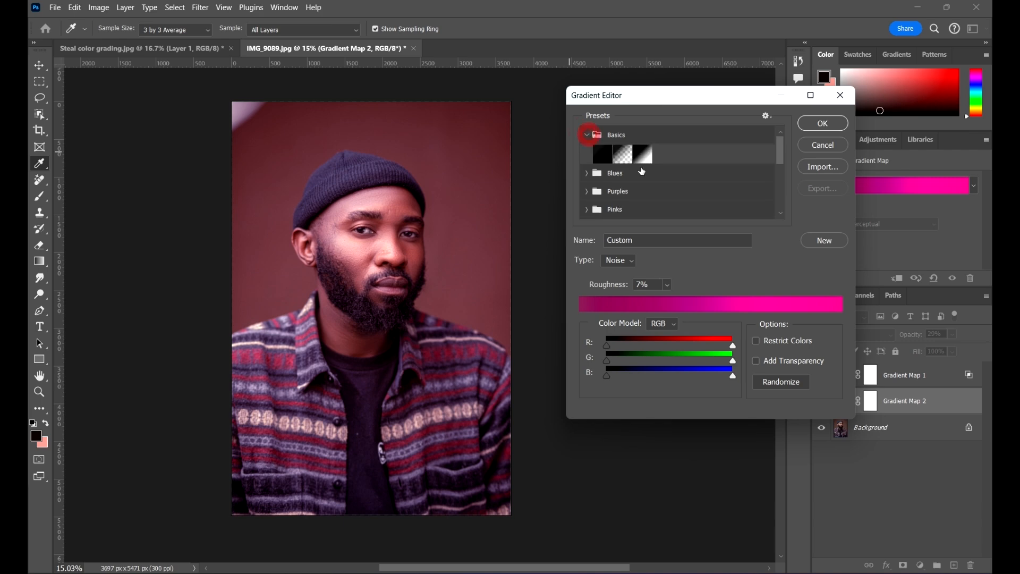
{"action": "left_click", "coordinate": [643, 158]}
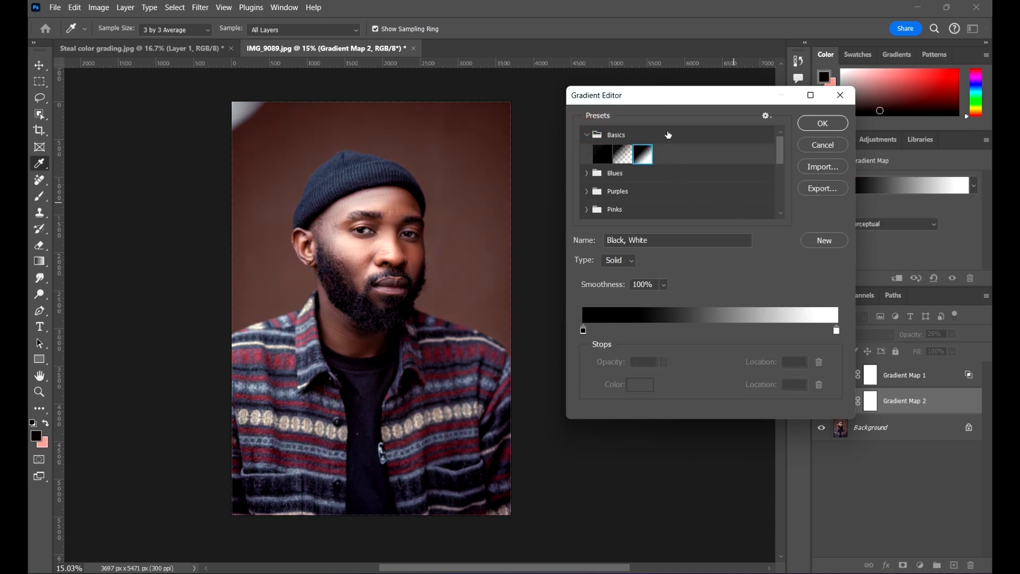
{"action": "left_click", "coordinate": [688, 385]}
{"action": "left_click", "coordinate": [624, 261]}
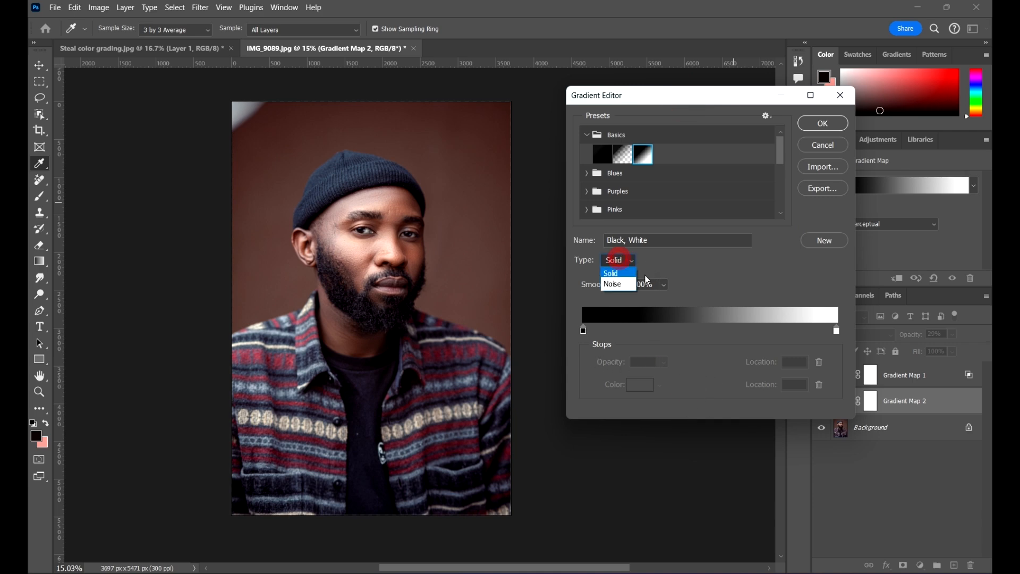
{"action": "left_click", "coordinate": [616, 273]}
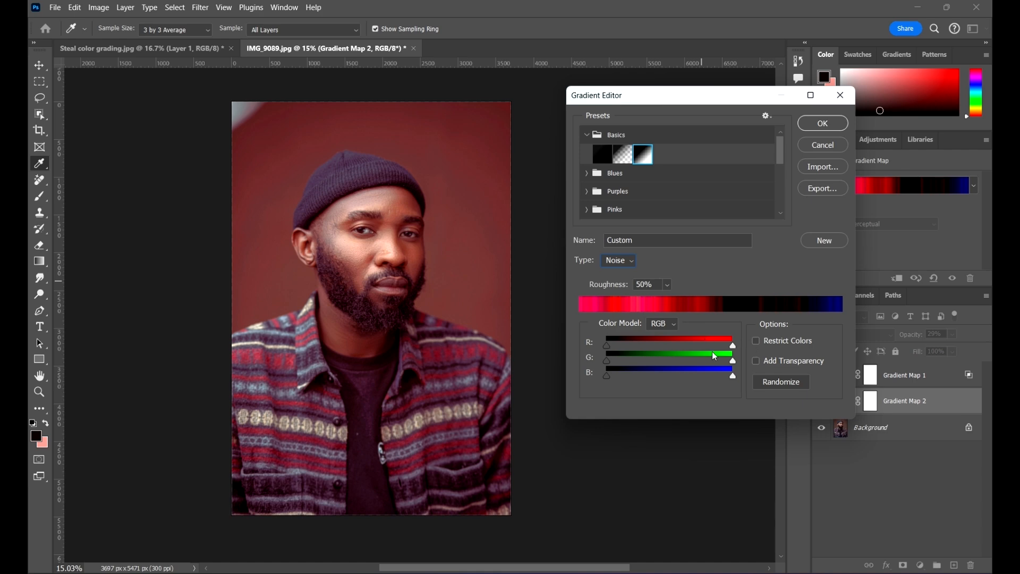
{"action": "left_click", "coordinate": [666, 284]}
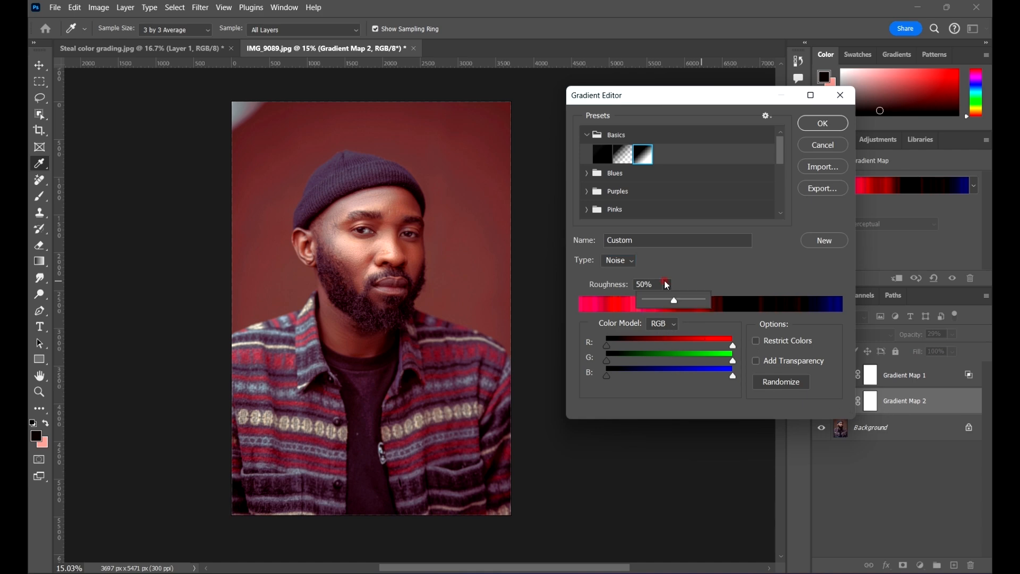
{"action": "left_click_drag", "start_coordinate": [674, 299], "coordinate": [649, 301]}
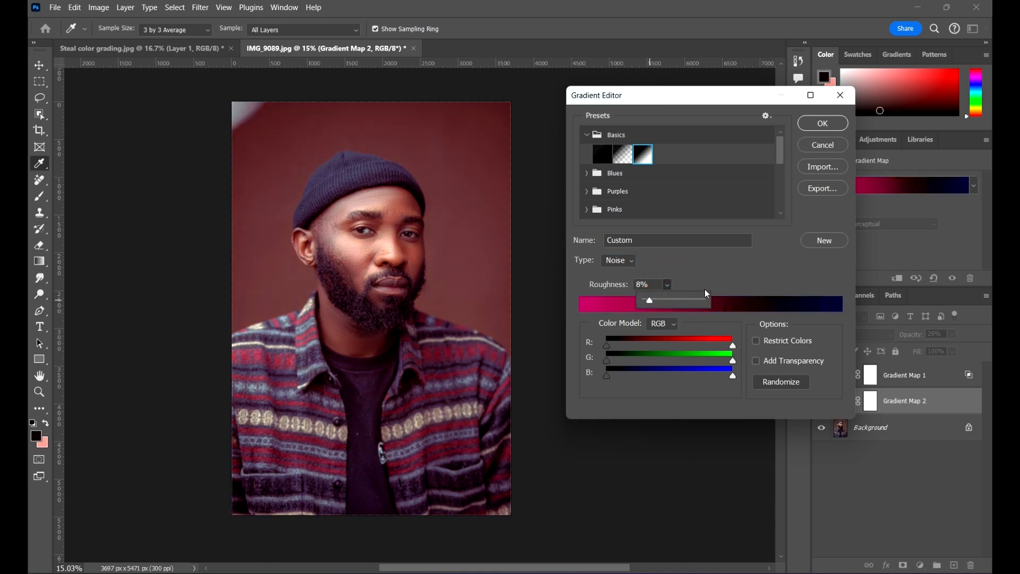
{"action": "left_click", "coordinate": [728, 271]}
Randomize the noise gradient repeatedly until it runs from dark green through blue to purple, and apply it to Gradient Map 2
{"action": "left_click", "coordinate": [793, 382]}
{"action": "left_click", "coordinate": [794, 382]}
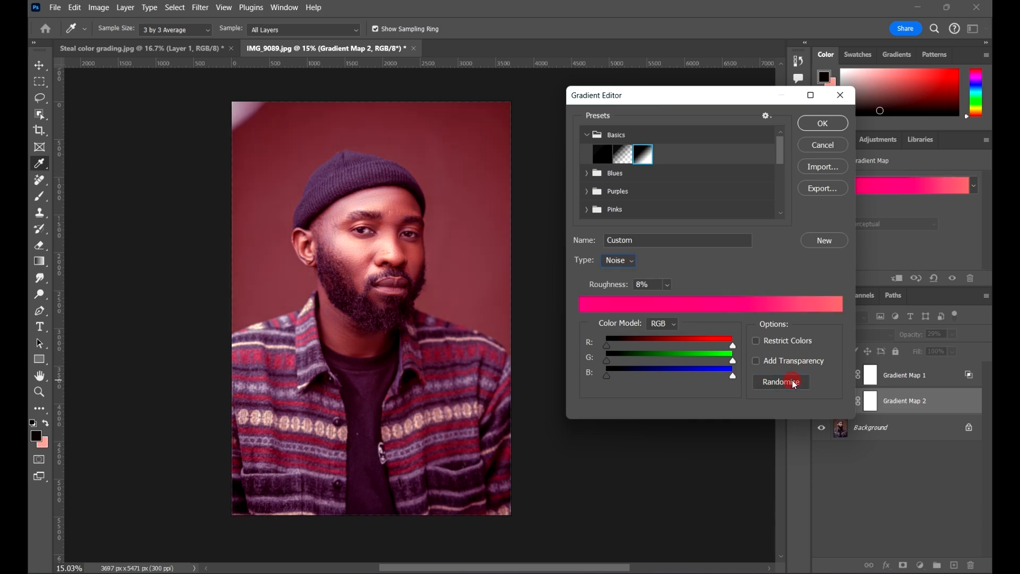
{"action": "left_click", "coordinate": [793, 382]}
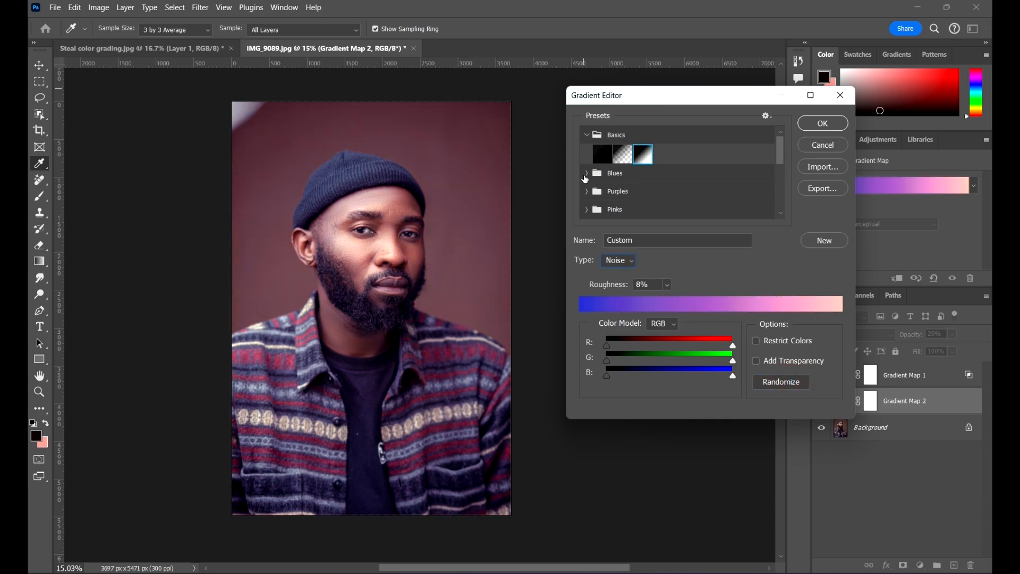
{"action": "scroll", "coordinate": [648, 181], "scroll_direction": "down", "scroll_amount": 4}
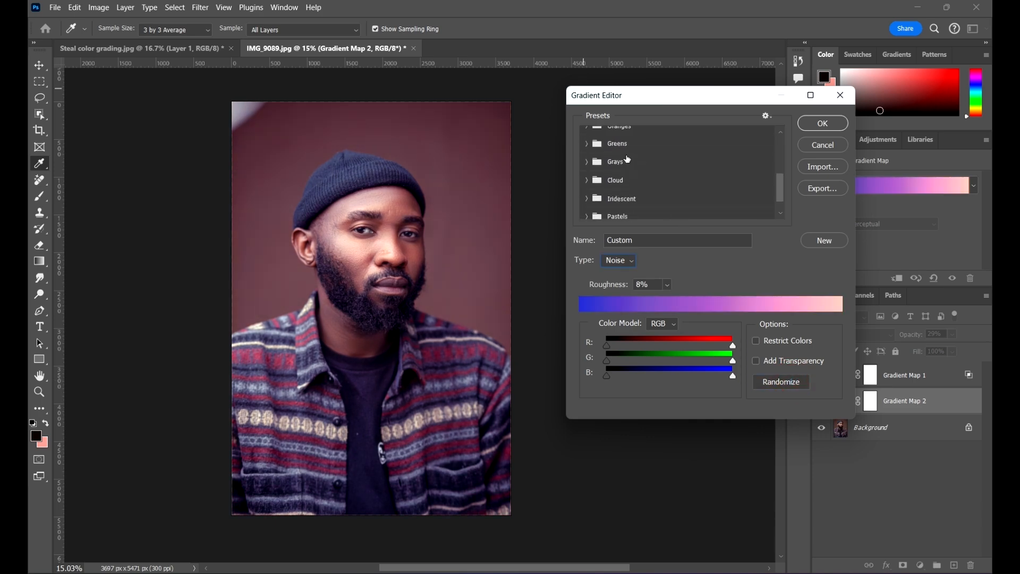
{"action": "scroll", "coordinate": [632, 162], "scroll_direction": "up", "scroll_amount": 3}
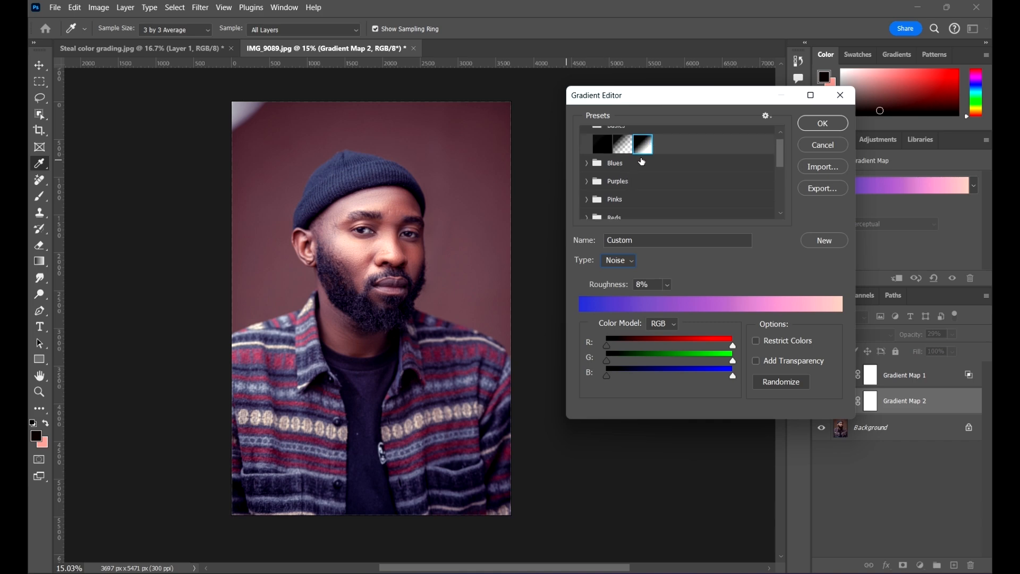
{"action": "left_click", "coordinate": [788, 384]}
{"action": "left_click", "coordinate": [794, 385]}
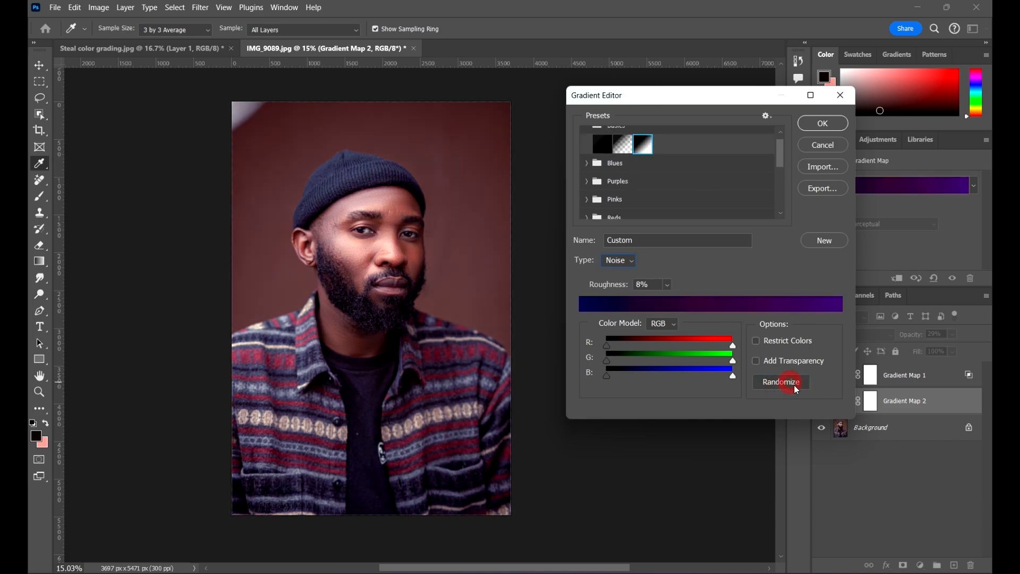
{"action": "left_click", "coordinate": [774, 385]}
{"action": "left_click", "coordinate": [775, 385]}
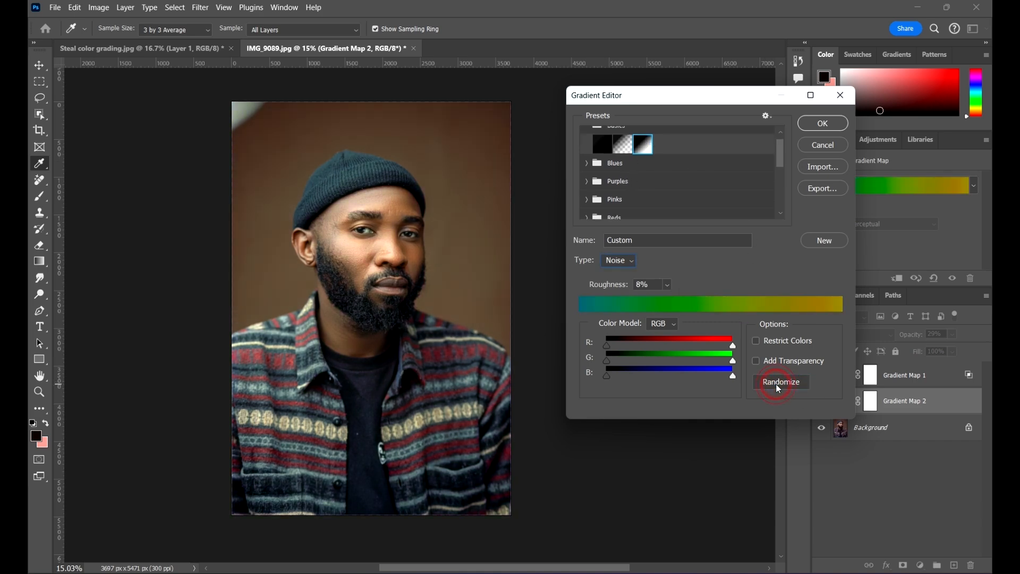
{"action": "left_click", "coordinate": [778, 383]}
{"action": "left_click", "coordinate": [778, 384]}
{"action": "left_click", "coordinate": [778, 384]}
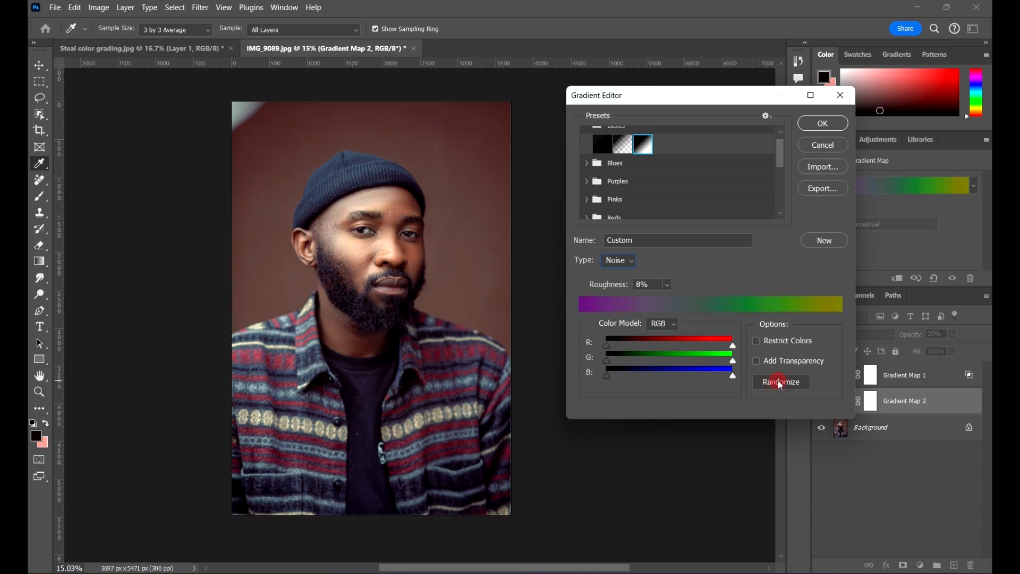
{"action": "left_click", "coordinate": [779, 384]}
{"action": "left_click", "coordinate": [779, 384]}
{"action": "left_click", "coordinate": [787, 383]}
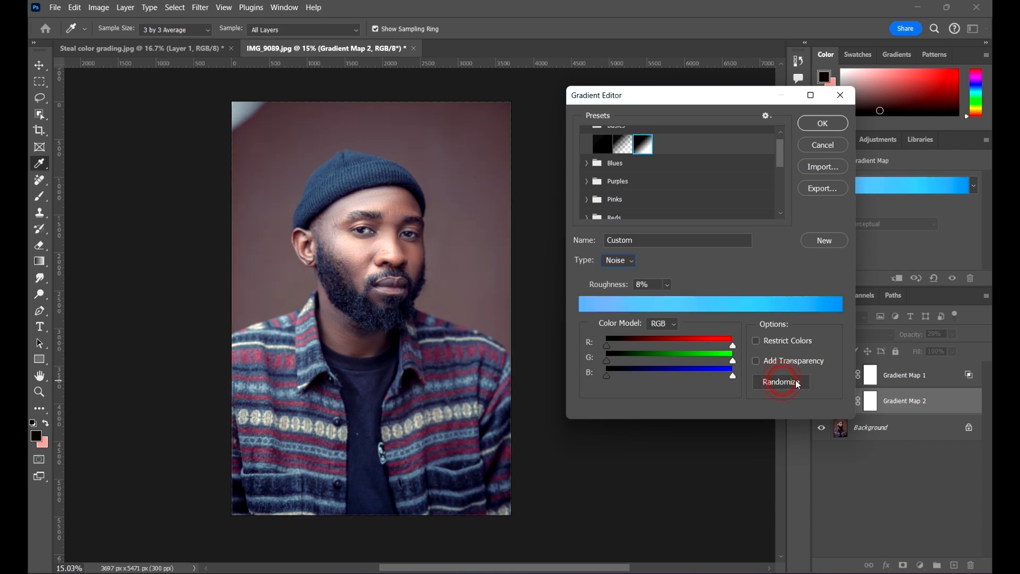
{"action": "left_click", "coordinate": [798, 383]}
{"action": "left_click", "coordinate": [799, 383]}
{"action": "left_click", "coordinate": [801, 383]}
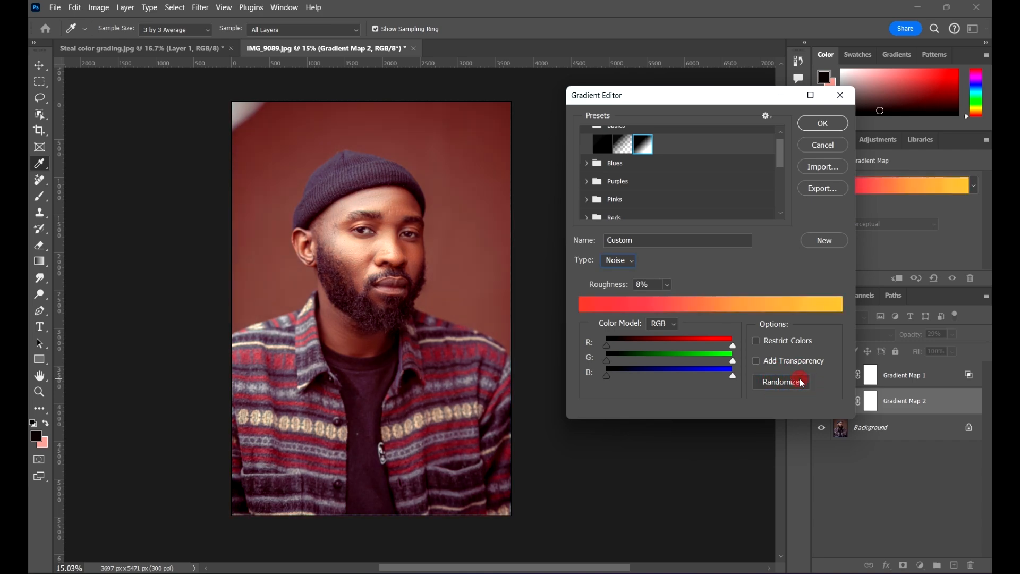
{"action": "left_click", "coordinate": [801, 383]}
{"action": "left_click", "coordinate": [801, 383]}
{"action": "left_click", "coordinate": [797, 383]}
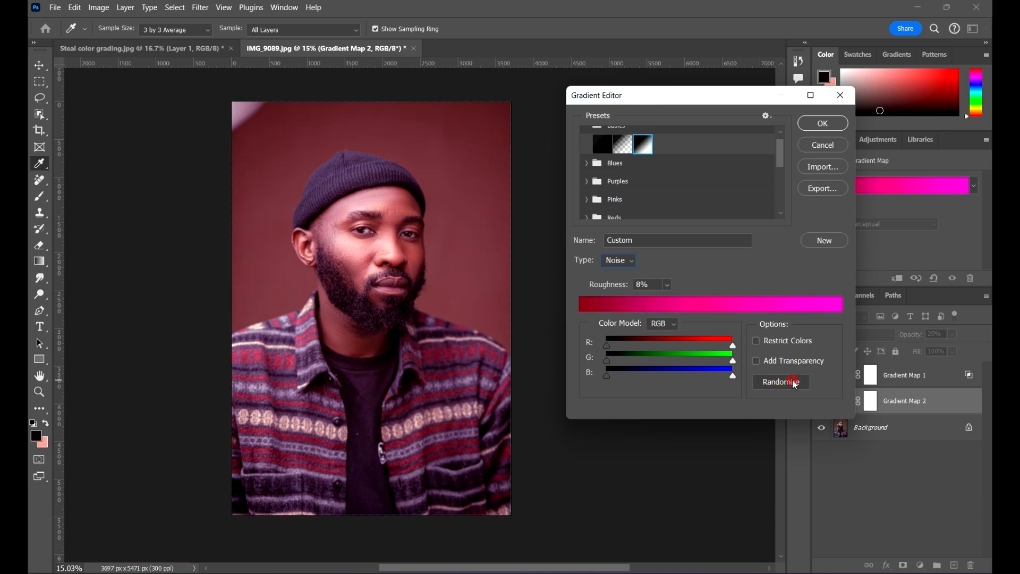
{"action": "left_click", "coordinate": [795, 384]}
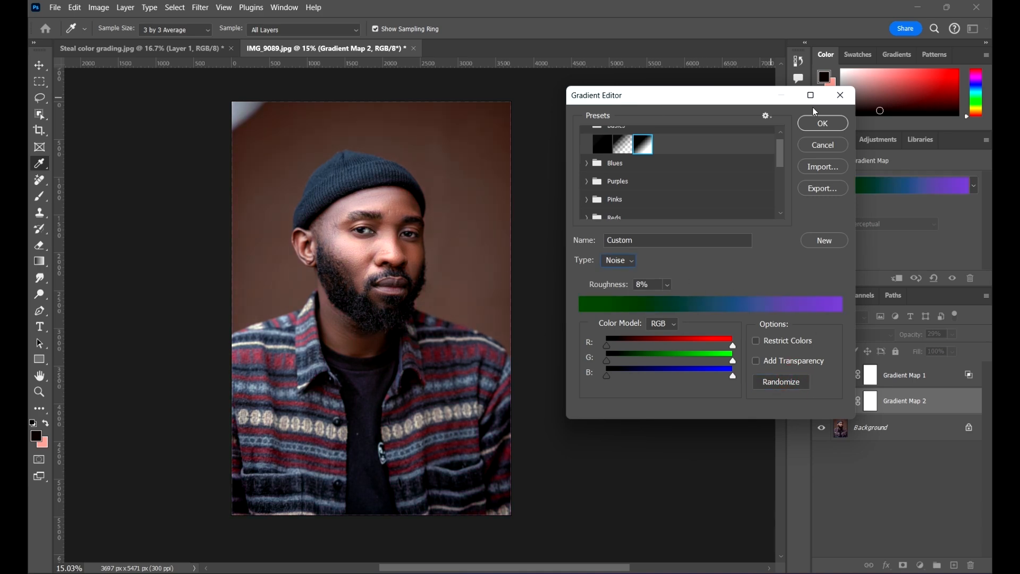
{"action": "left_click", "coordinate": [817, 129]}
Compare the portrait without Gradient Map 2, with Gradient Map 1 shown briefly, and with Gradient Map 2 alone
{"action": "left_click", "coordinate": [820, 402]}
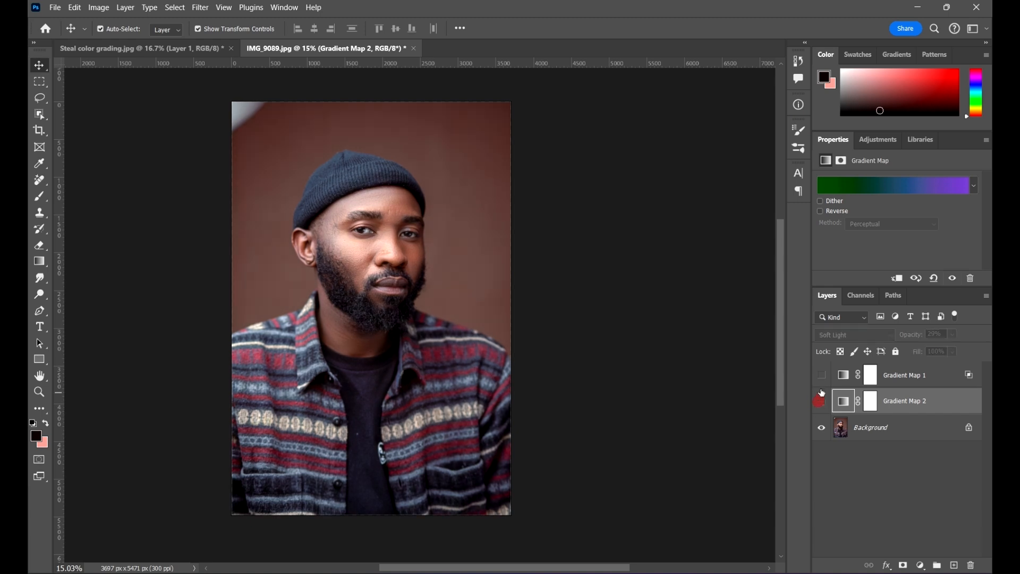
{"action": "left_click", "coordinate": [822, 375]}
{"action": "left_click", "coordinate": [823, 376]}
{"action": "left_click", "coordinate": [822, 401]}
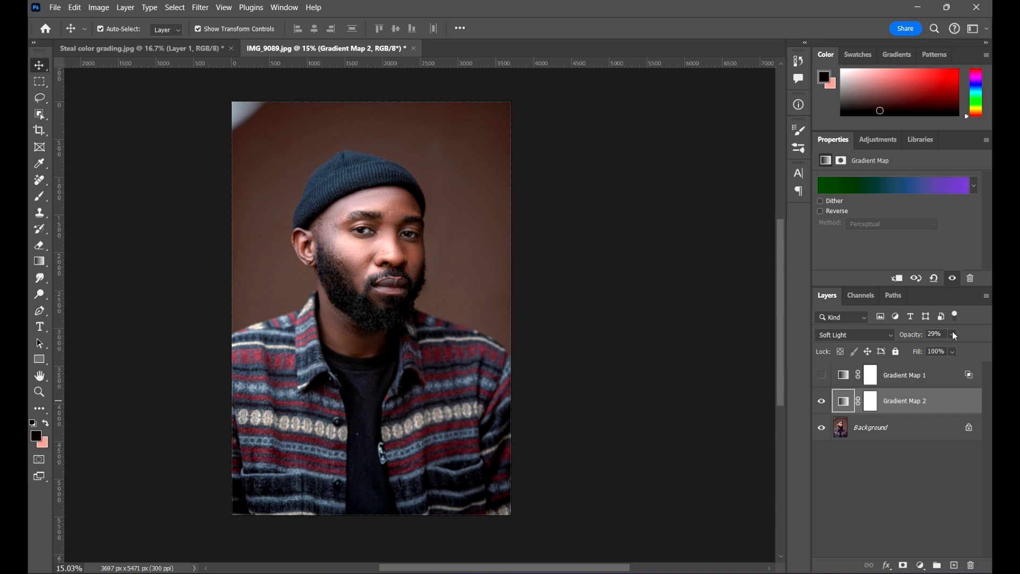
Raise Gradient Map 2's opacity to 37% and split its Underlying Layer Blend If sliders to 0/39 for blacks and 212/255 for whites
{"action": "scroll", "coordinate": [941, 334], "scroll_direction": "up", "scroll_amount": 4}
{"action": "left_click", "coordinate": [928, 494]}
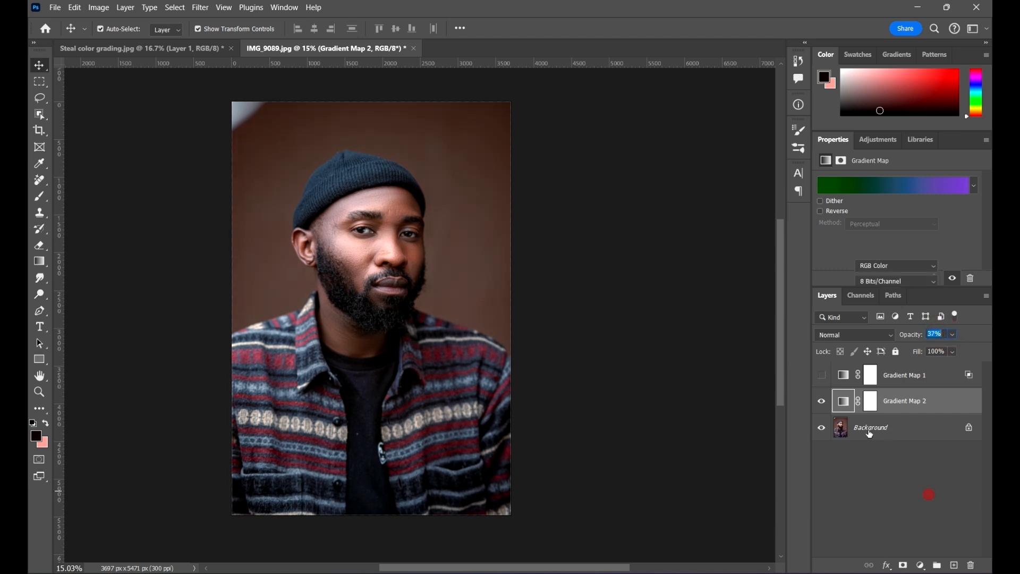
{"action": "left_click", "coordinate": [969, 411]}
{"action": "double_click", "coordinate": [969, 402]}
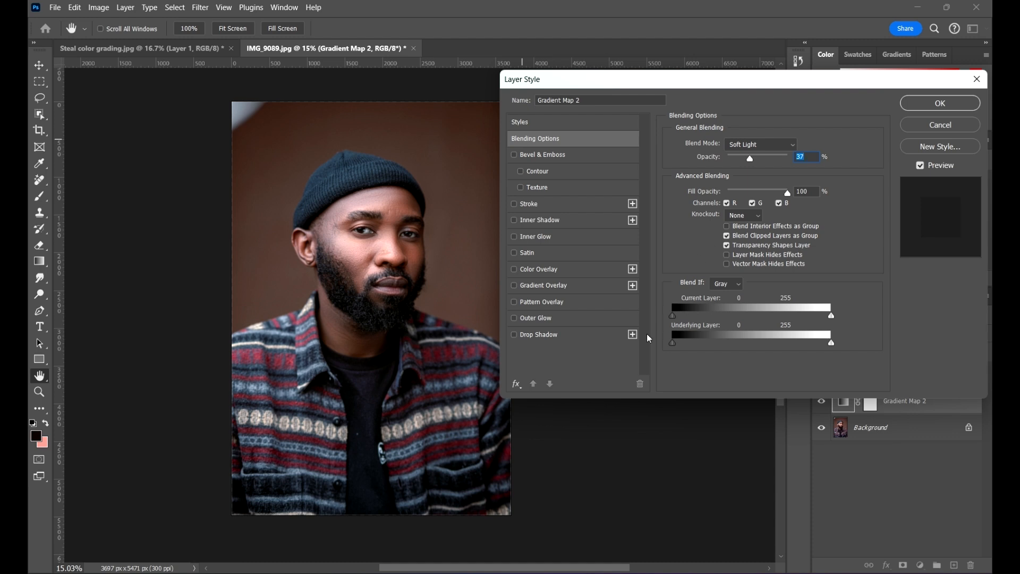
{"action": "left_click_drag", "start_coordinate": [672, 344], "coordinate": [689, 344]}
{"action": "left_click_drag", "start_coordinate": [816, 345], "coordinate": [802, 343]}
{"action": "key", "text": "alt"}
{"action": "mouse_move", "coordinate": [690, 343]}
{"action": "left_mouse_down"}
{"action": "mouse_move", "coordinate": [646, 349]}
{"action": "mouse_move", "coordinate": [697, 344]}
{"action": "left_mouse_up"}
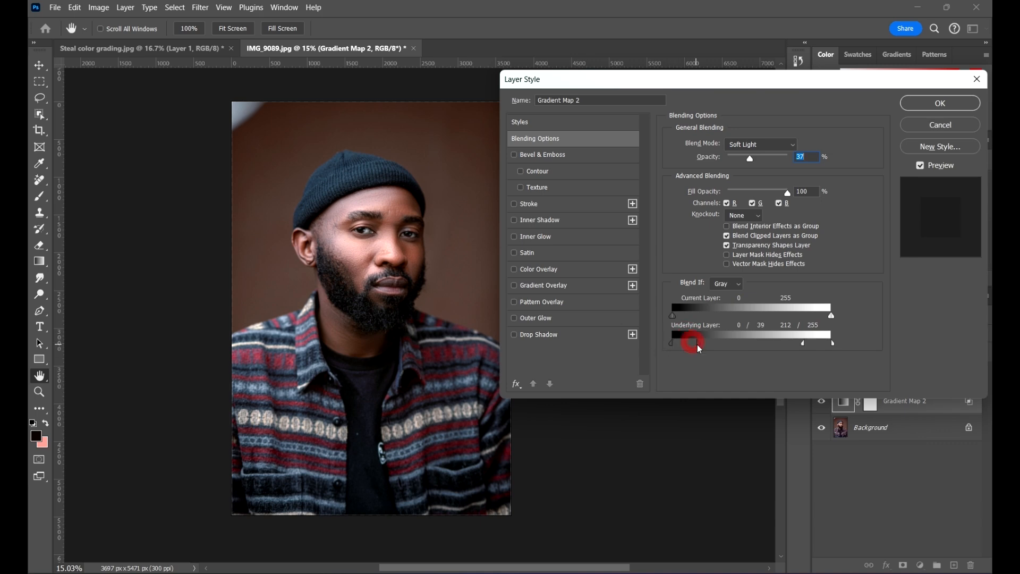
{"action": "left_click", "coordinate": [943, 103]}
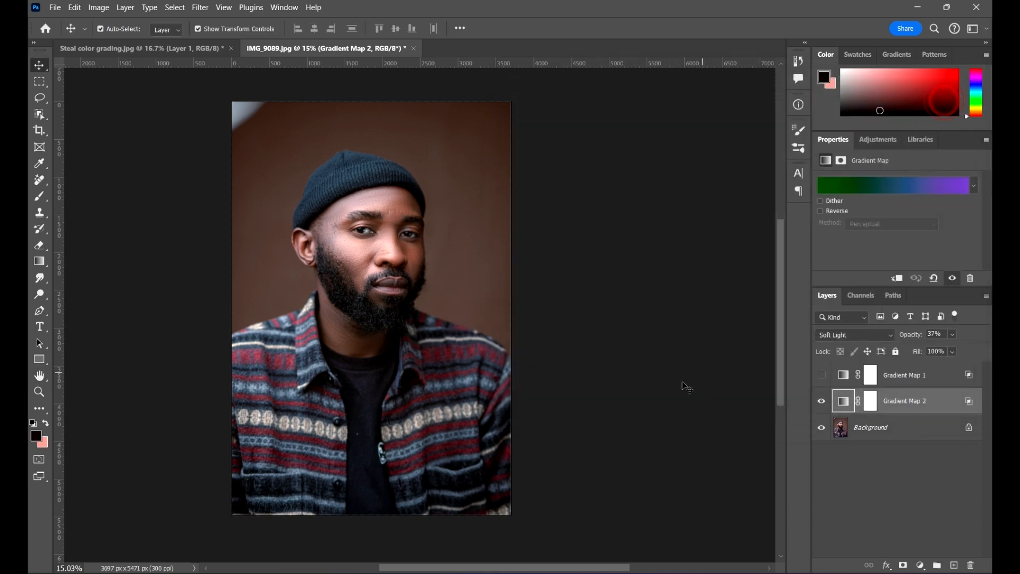
Show Gradient Map 1 again and lower its opacity to 14%
{"action": "left_click", "coordinate": [821, 376]}
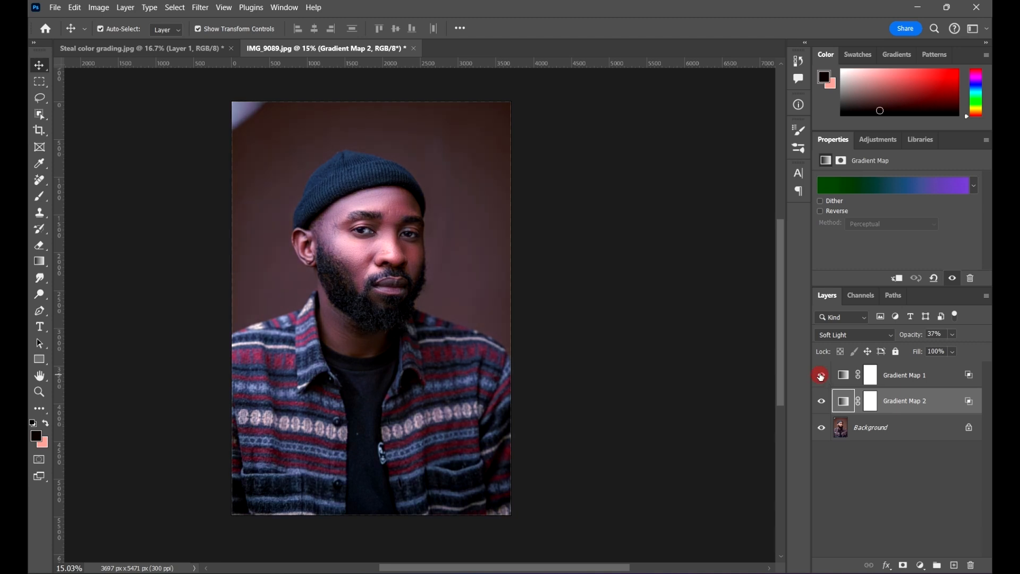
{"action": "left_click", "coordinate": [937, 375]}
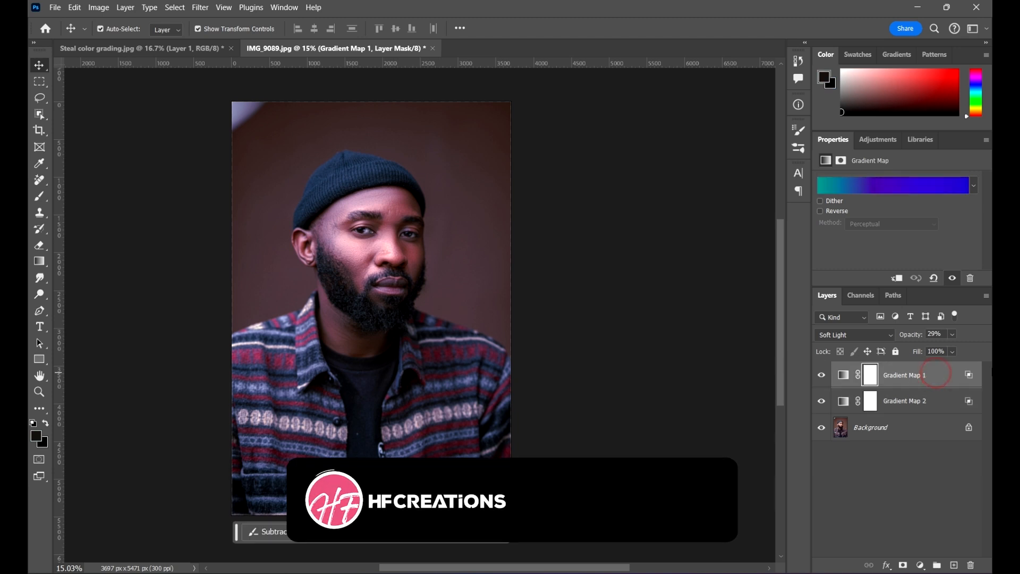
{"action": "left_click", "coordinate": [952, 334]}
{"action": "left_click_drag", "start_coordinate": [941, 346], "coordinate": [937, 348]}
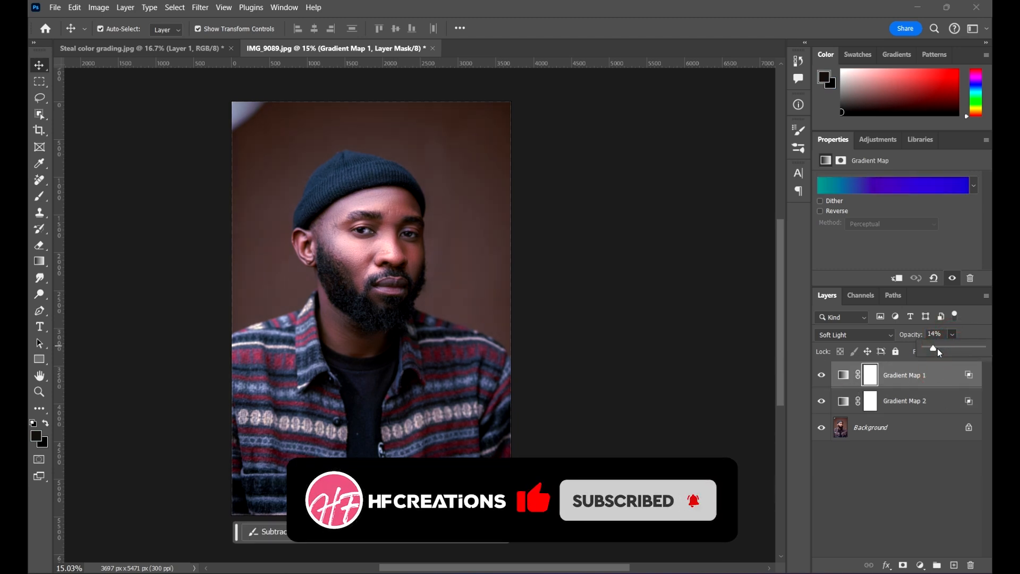
Lower Gradient Map 2's opacity to 14% and deselect the layer
{"action": "left_click", "coordinate": [911, 407]}
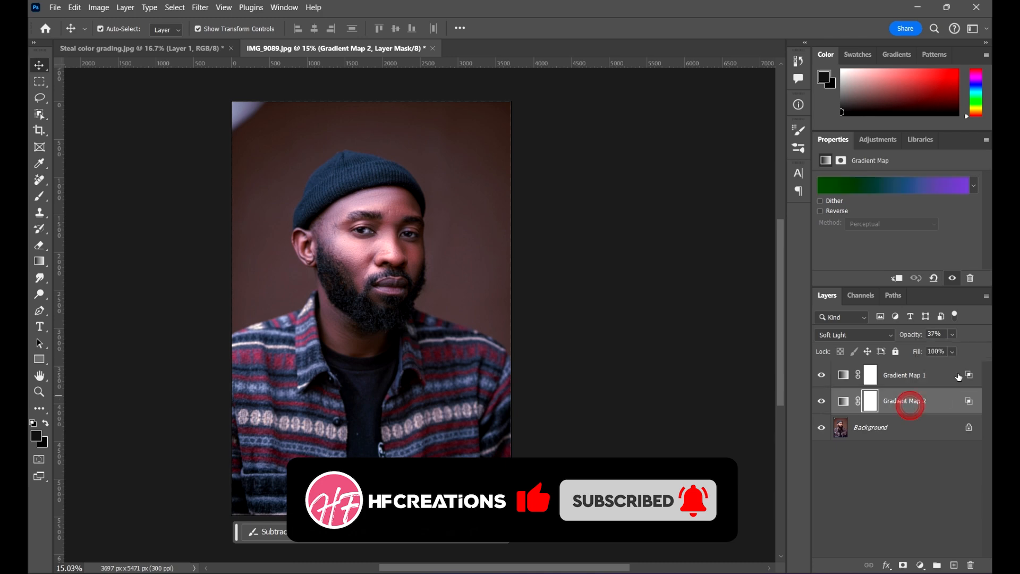
{"action": "left_click", "coordinate": [952, 334]}
{"action": "left_click_drag", "start_coordinate": [937, 348], "coordinate": [939, 352]}
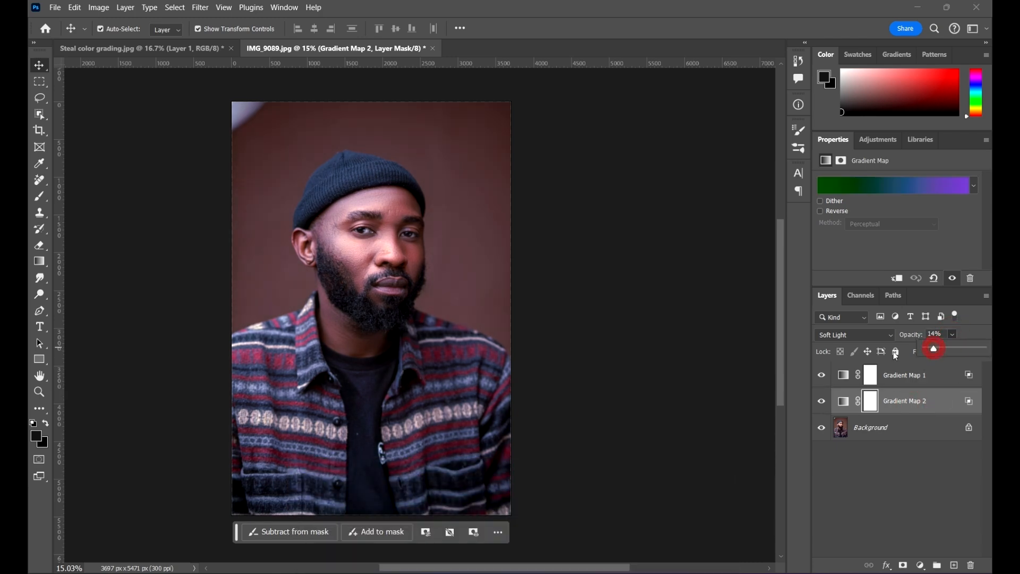
{"action": "left_click", "coordinate": [724, 296]}
Compare the portrait with and without both gradient maps by temporarily showing only the Background layer
{"action": "scroll", "coordinate": [420, 268], "scroll_direction": "up", "scroll_amount": 1}
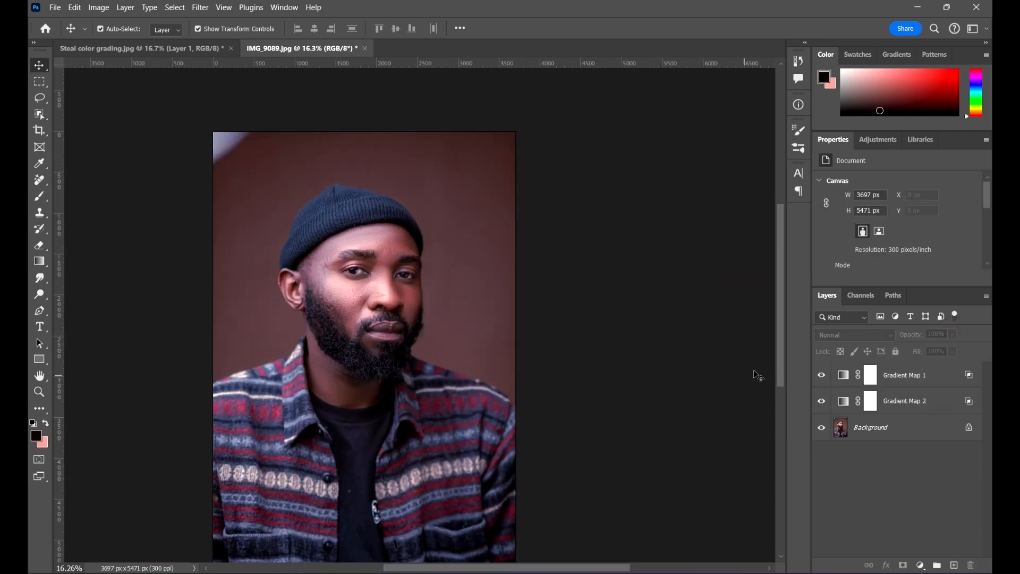
{"action": "left_click", "coordinate": [821, 426], "text": "alt"}
{"action": "left_click", "coordinate": [820, 427], "text": "alt"}
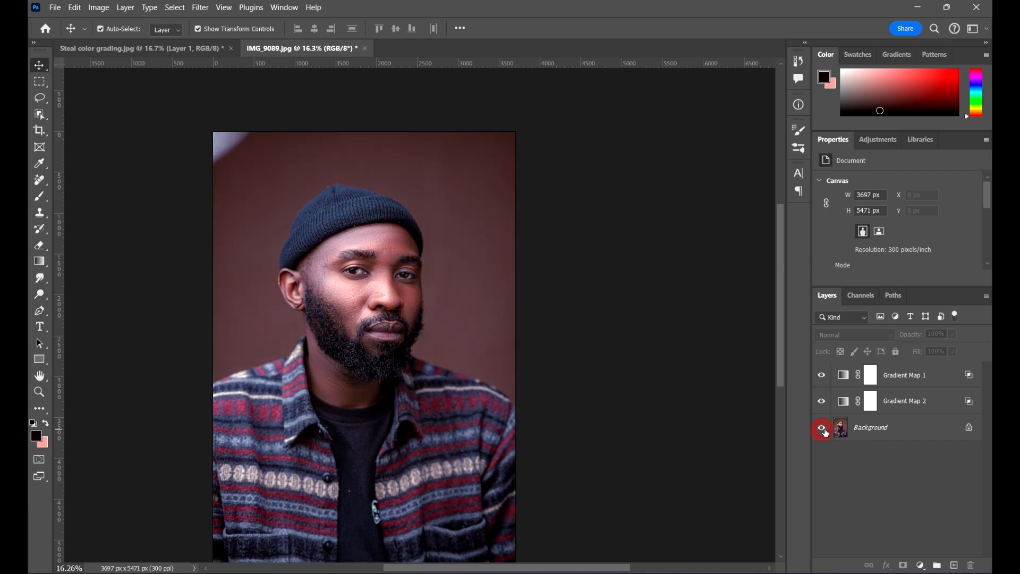
{"action": "left_click_drag", "start_coordinate": [565, 317], "coordinate": [594, 273]}
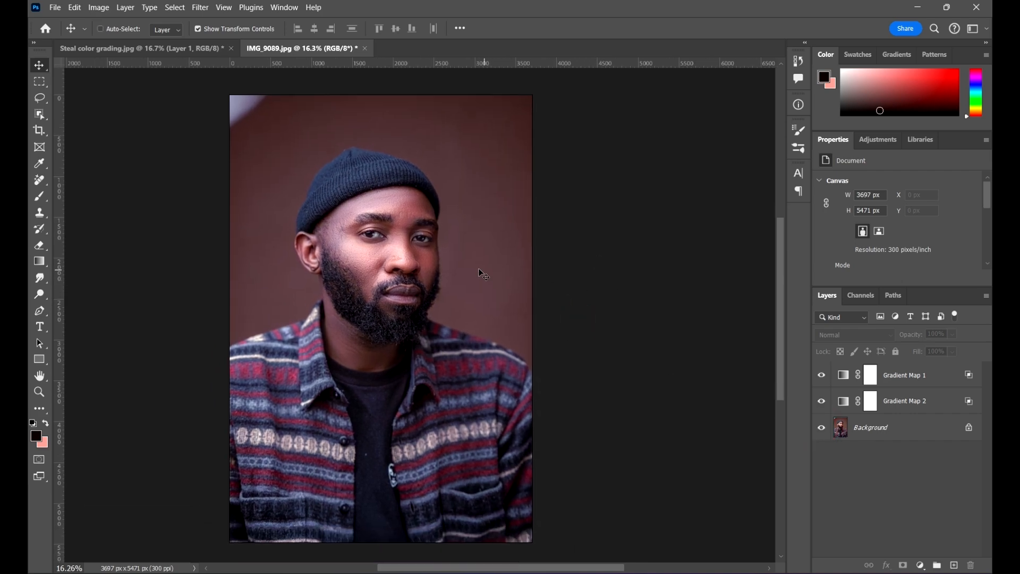
Save the graded portrait as a layered Photoshop file named Auto Color Grading Presets in the 07 Color and Camera Raw in Adobe Photoshop folder
{"action": "key", "text": "ctrl+shift+s"}
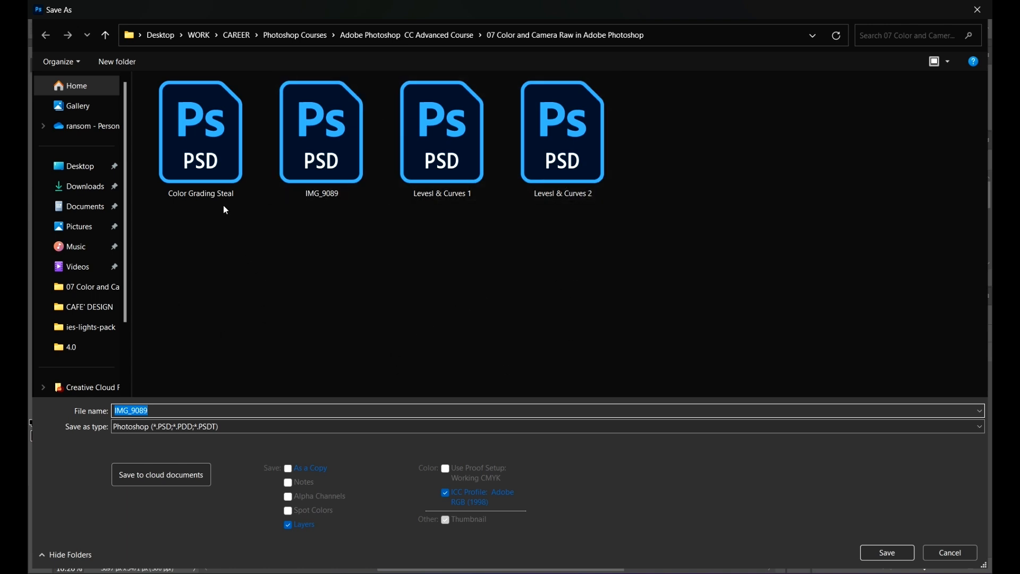
{"action": "left_click", "coordinate": [218, 175]}
{"action": "double_click", "coordinate": [195, 412]}
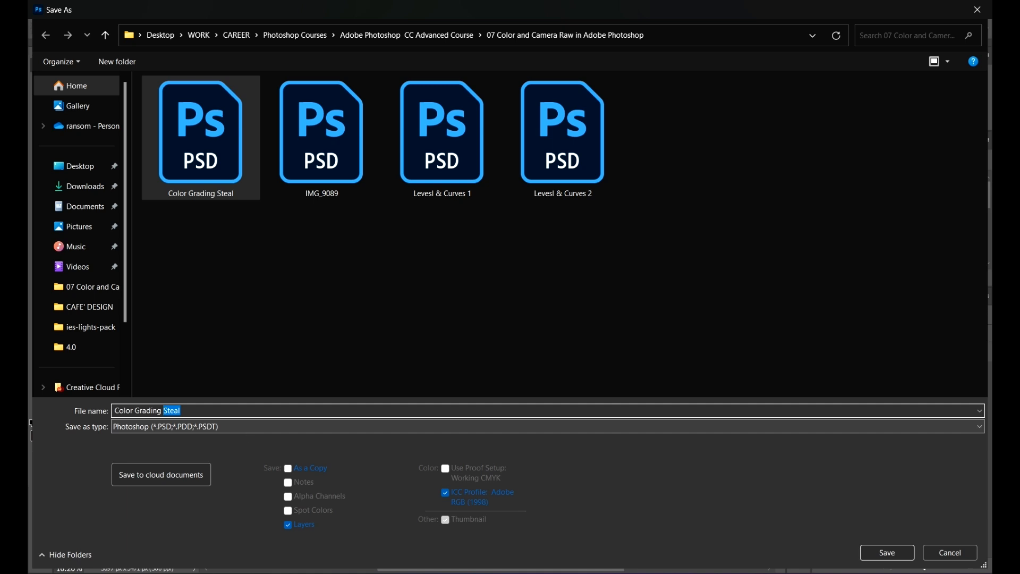
{"action": "type", "text": "Preset"}
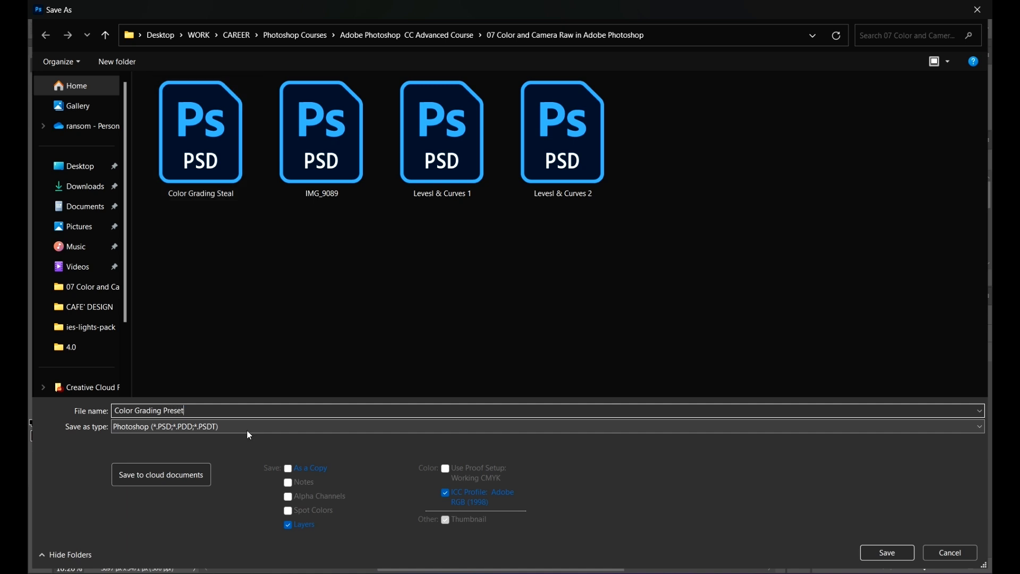
{"action": "type", "text": "s"}
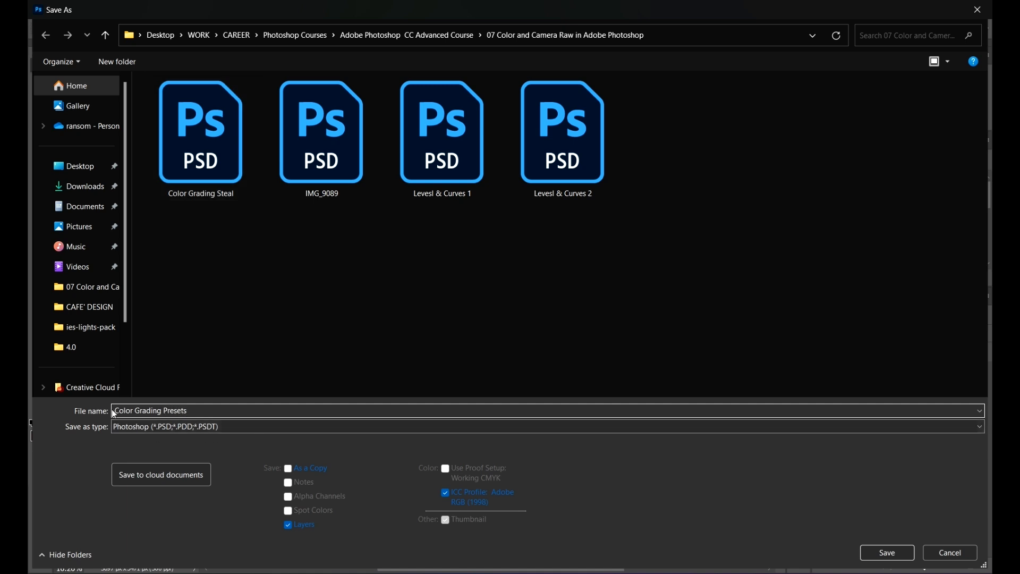
{"action": "type", "text": "Aur"}
{"action": "key", "text": "BackSpace"}
{"action": "type", "text": "to"}
{"action": "left_click", "coordinate": [376, 349]}
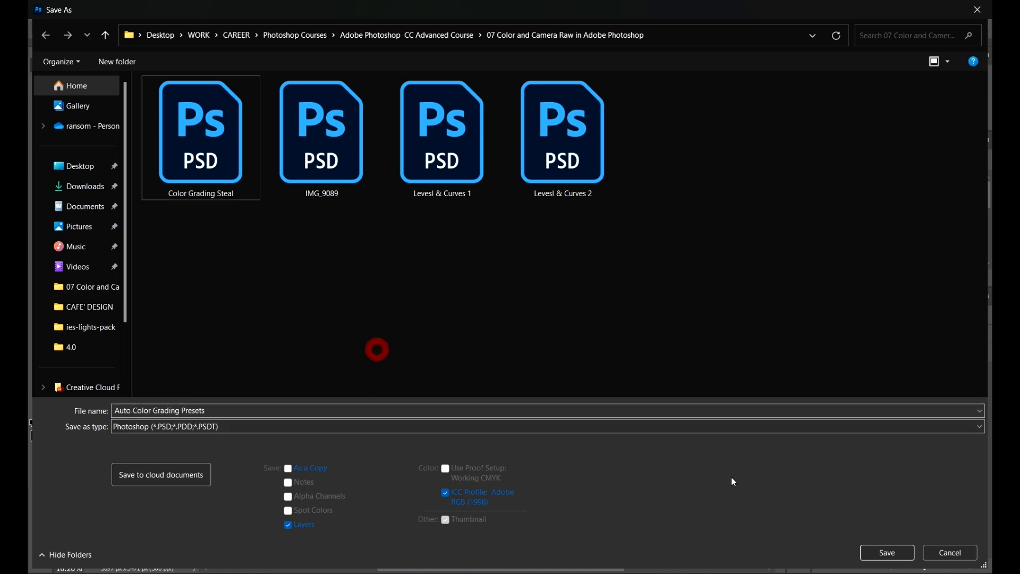
{"action": "left_click", "coordinate": [899, 551]}
{"action": "left_click", "coordinate": [641, 161]}
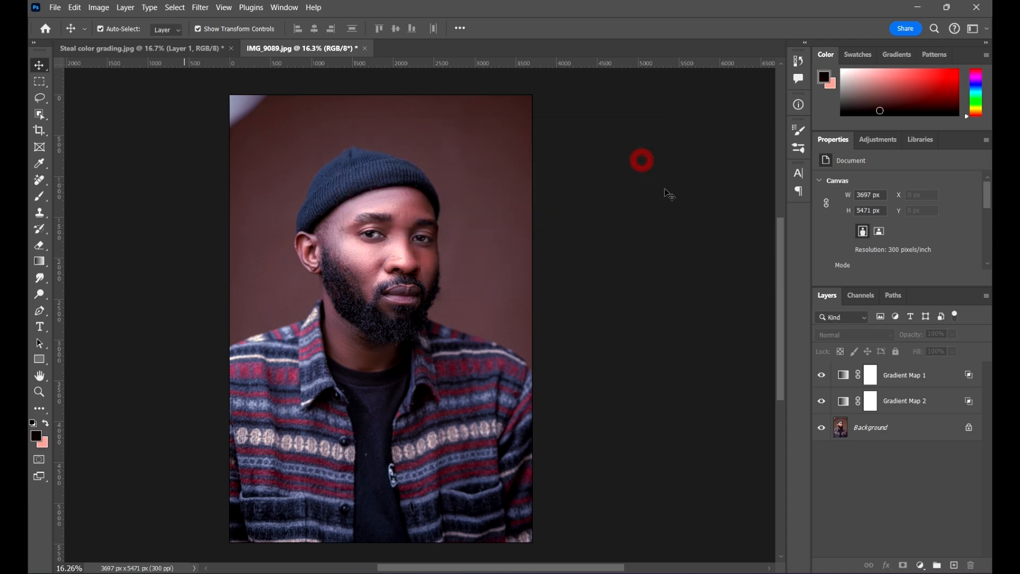
Check the saved portrait's before and after with only the Background shown, and look briefly at the Steal color grading document
{"action": "scroll", "coordinate": [562, 204], "scroll_direction": "down", "scroll_amount": 3}
{"action": "scroll", "coordinate": [535, 193], "scroll_direction": "up", "scroll_amount": 2}
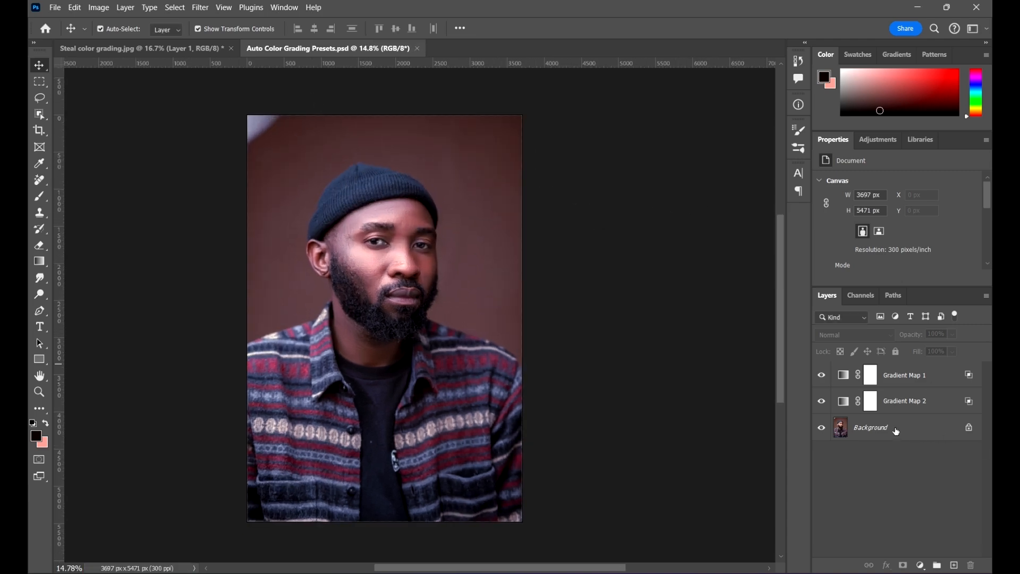
{"action": "left_click", "coordinate": [821, 430], "text": "alt"}
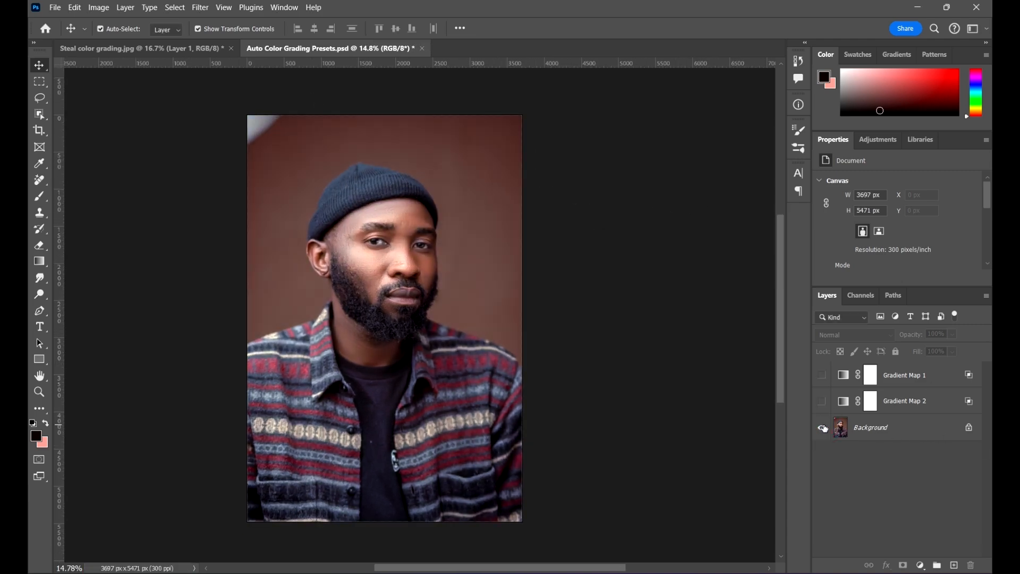
{"action": "left_click", "coordinate": [823, 428], "text": "alt"}
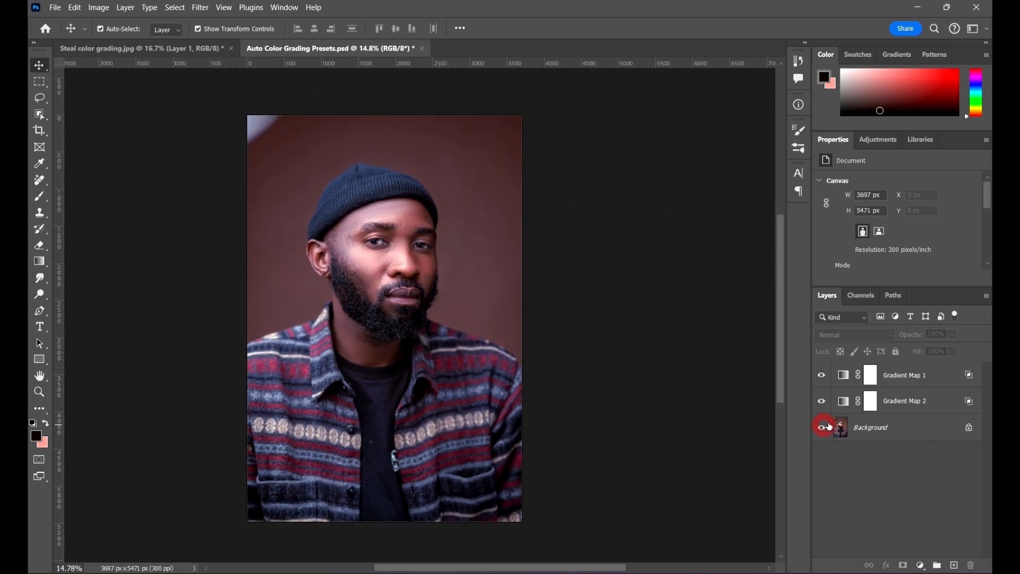
{"action": "left_click", "coordinate": [119, 50]}
{"action": "left_click", "coordinate": [295, 50]}
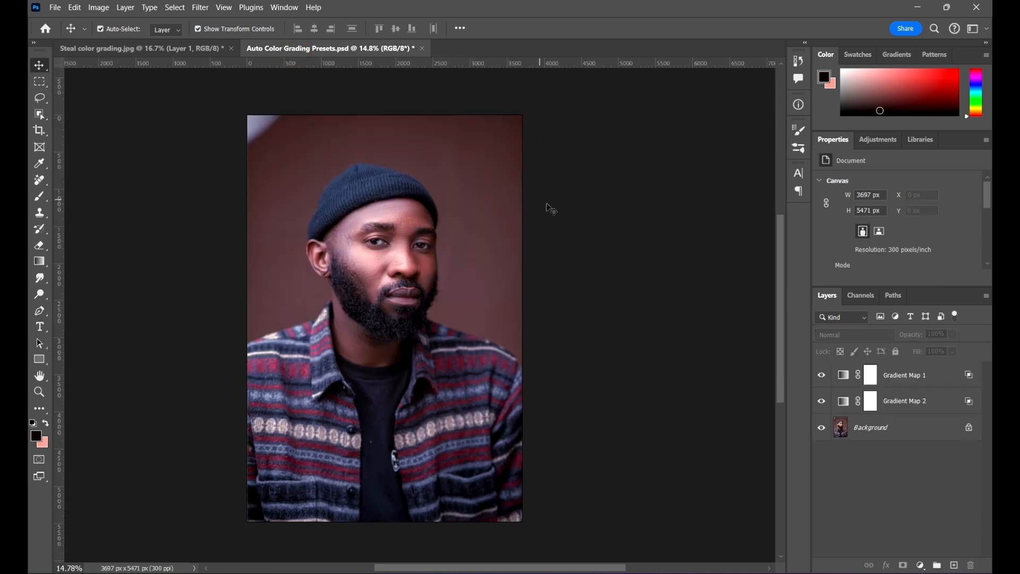